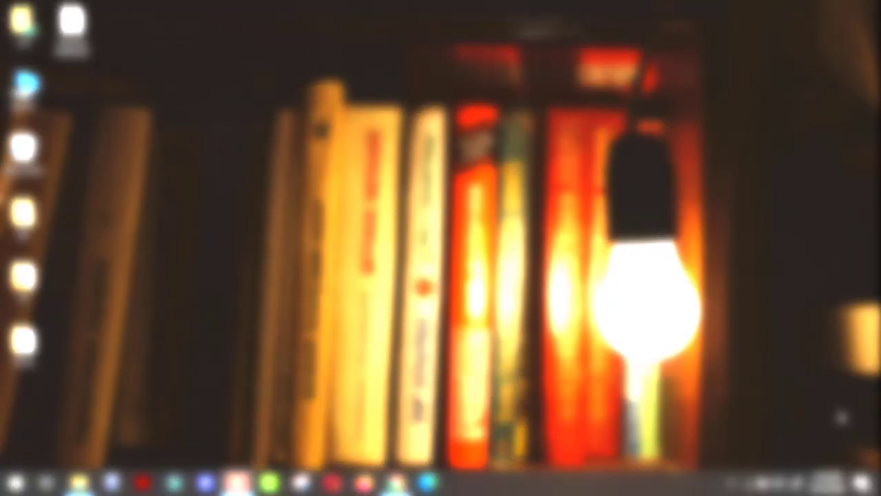
- Open the Project promotion document and read the assignment description about the online shopping store and the blog articles
mouse_move(396, 482)
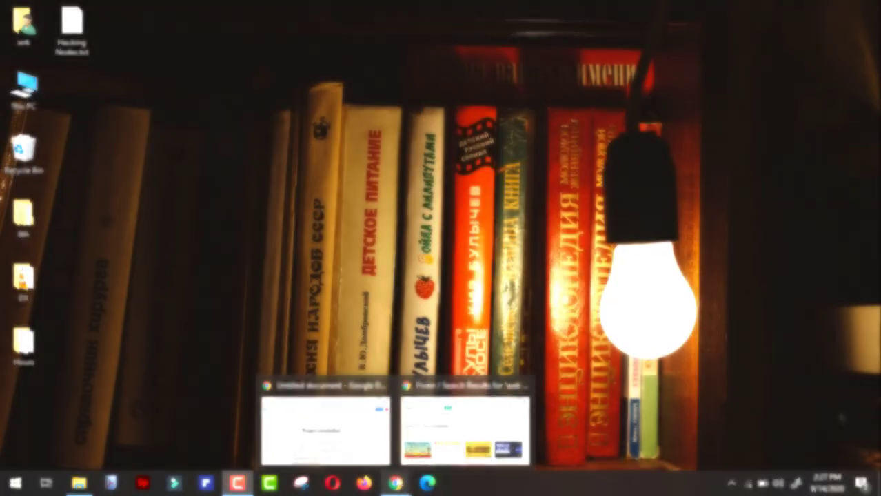
left_click(360, 427)
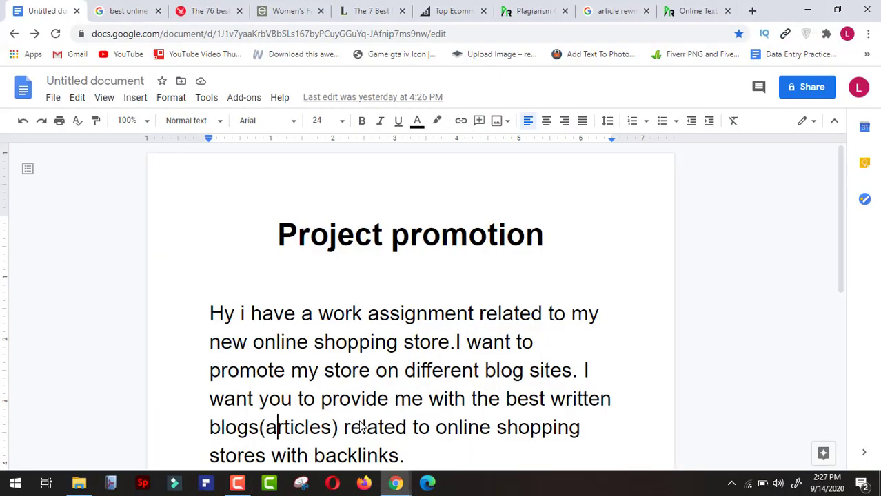
left_click(85, 271)
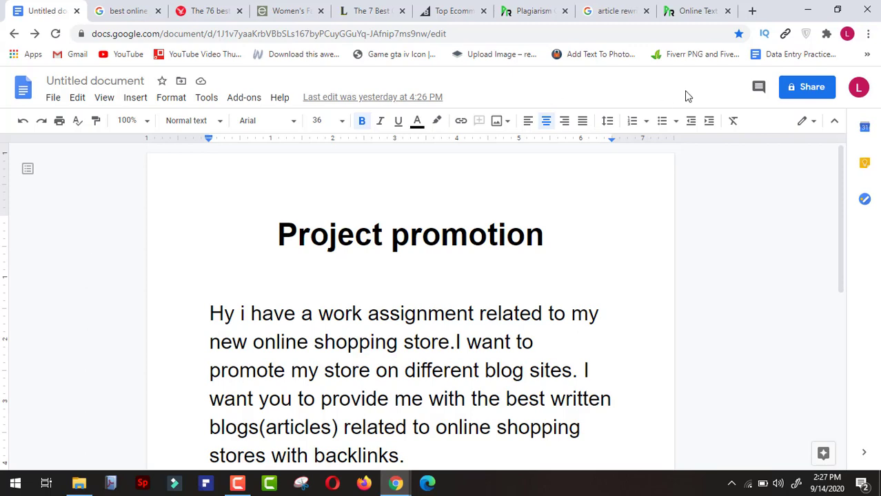
left_click_drag(840, 197, 839, 235)
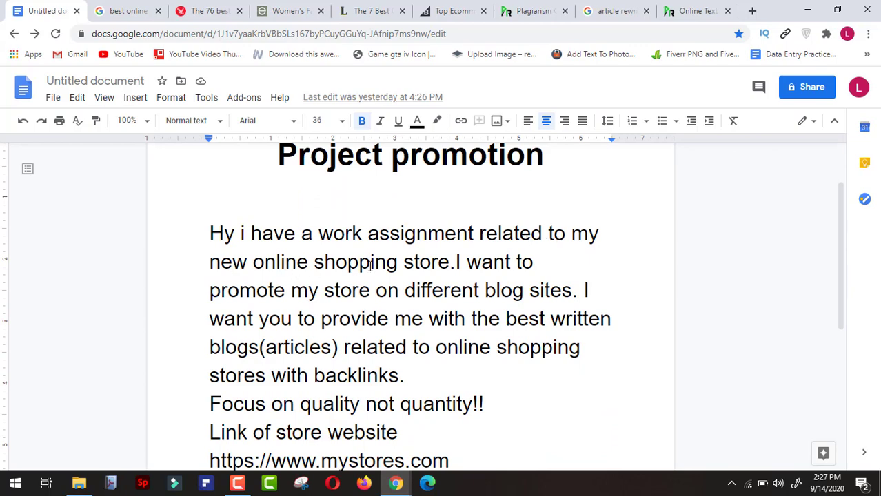
left_click_drag(450, 262, 261, 238)
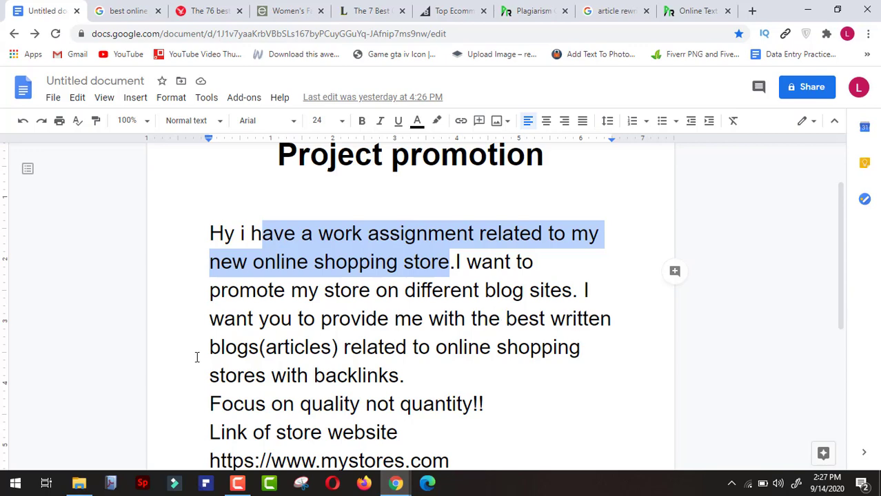
left_click_drag(208, 349, 379, 350)
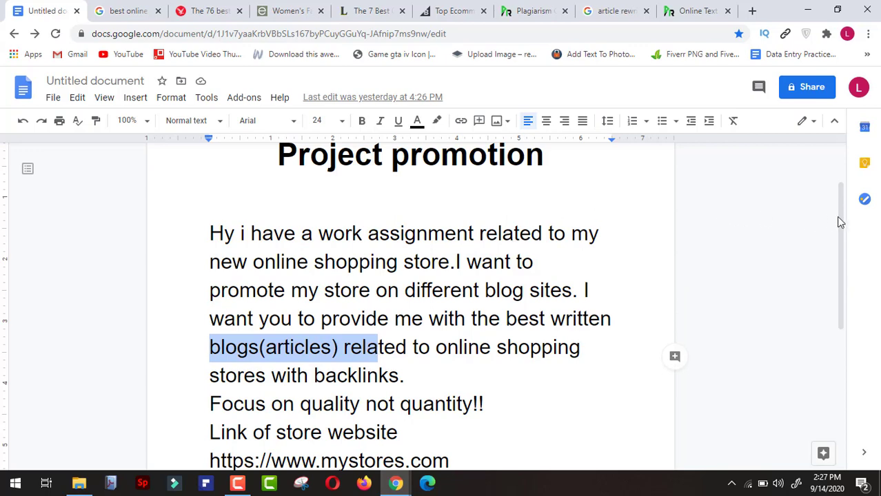
- Examine the brief's maximum articles, budget and delivery time, and highlight "online shopping store" as the article topic
left_click_drag(840, 222, 847, 299)
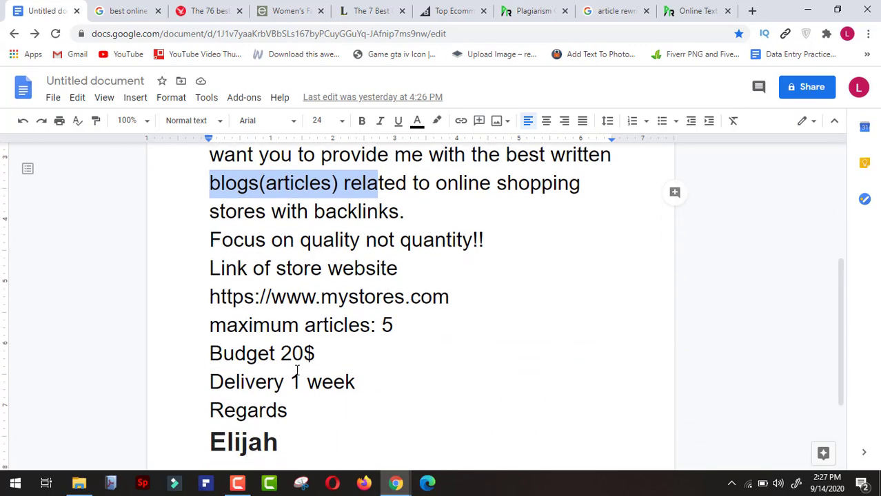
left_click(382, 324)
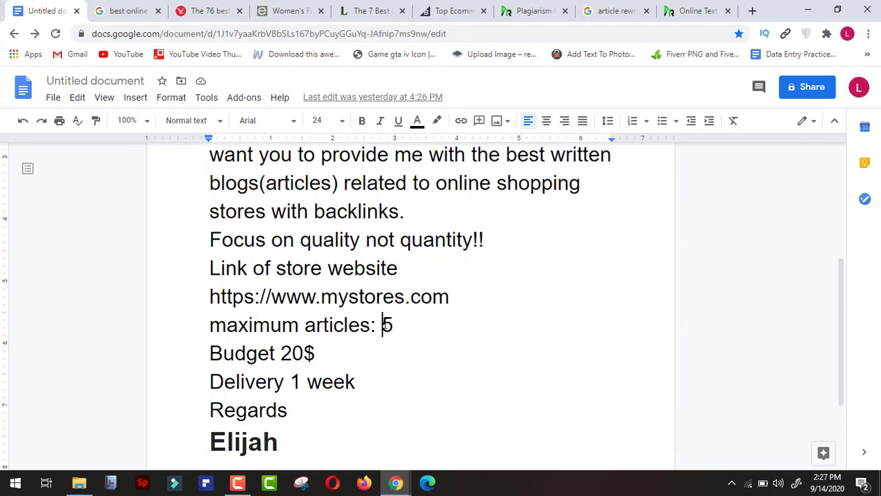
double_click(383, 324)
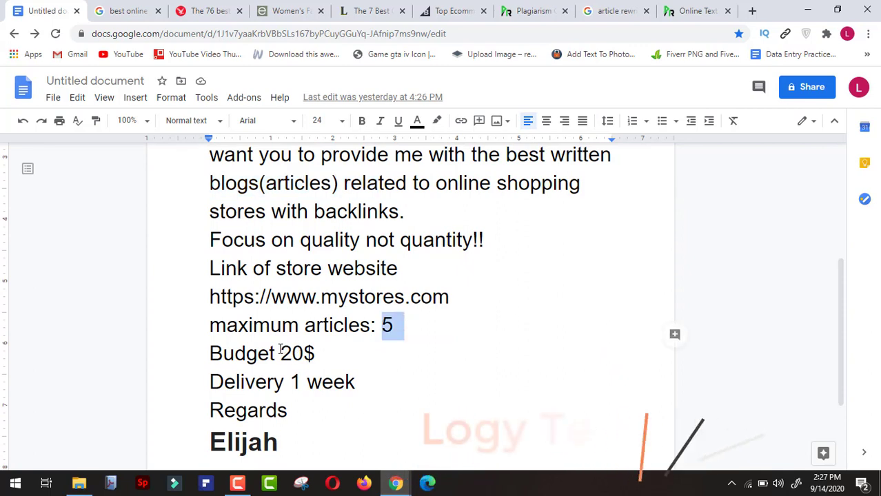
left_click_drag(281, 351, 342, 346)
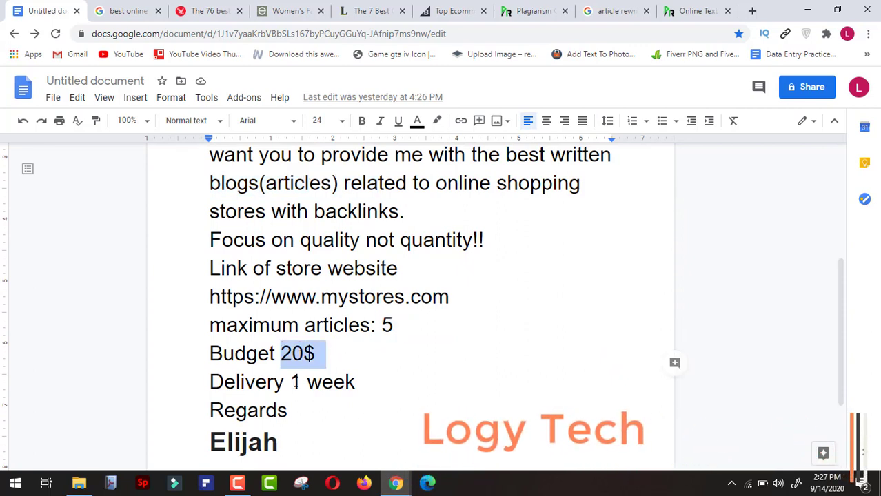
left_click_drag(290, 382, 356, 384)
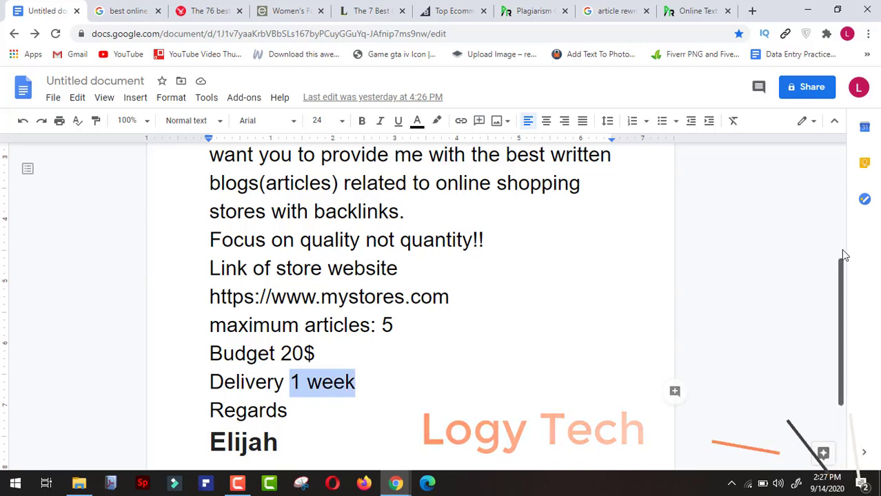
scroll(843, 252, "up", 3)
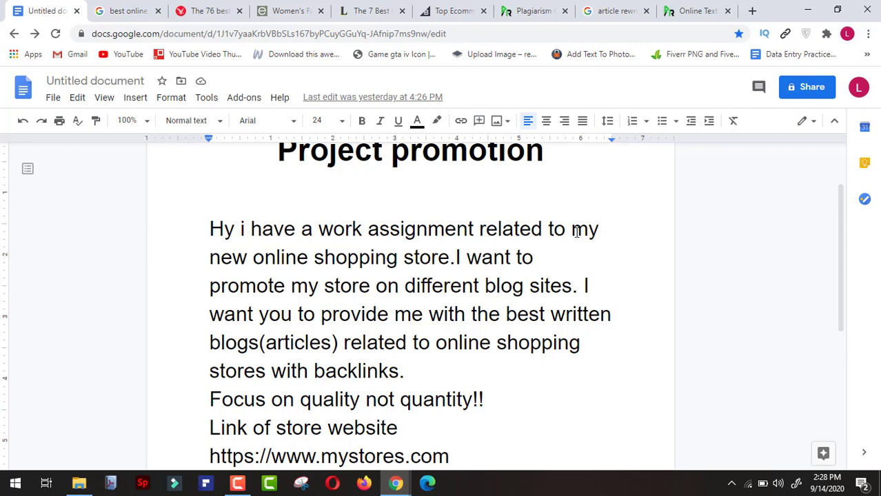
left_click_drag(253, 257, 447, 252)
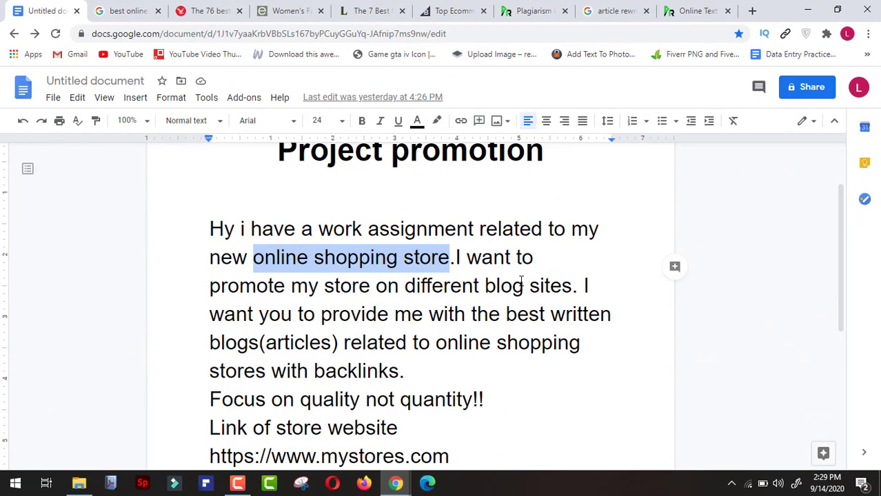
- Switch to the Fiverr window, browse the gigs offered for "web 2.0 backlinks", and return to the project document
mouse_move(387, 487)
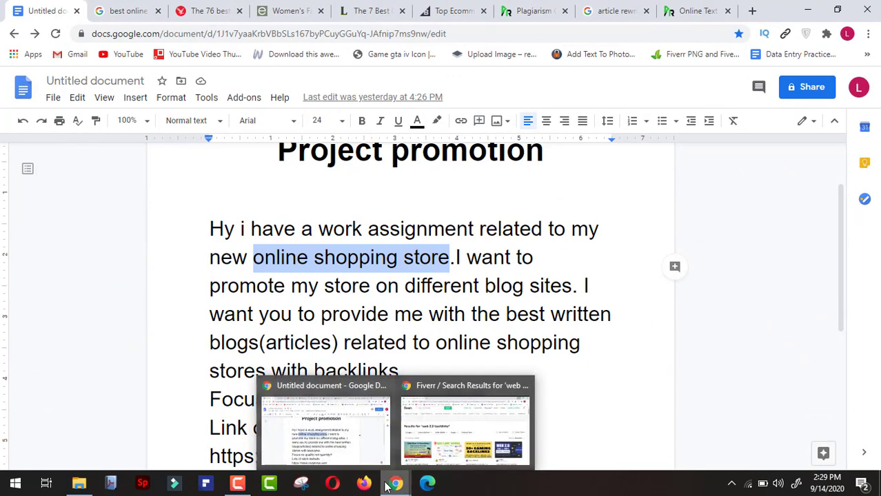
left_click(465, 424)
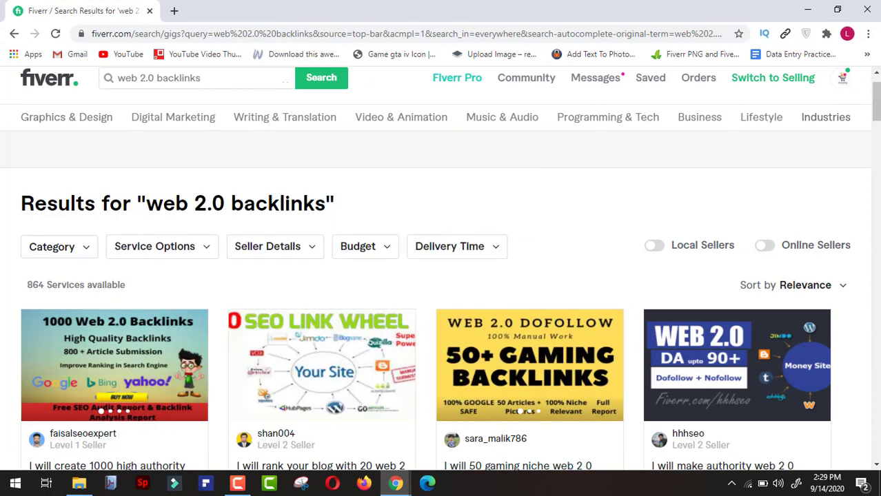
scroll(441, 269, "down", 2)
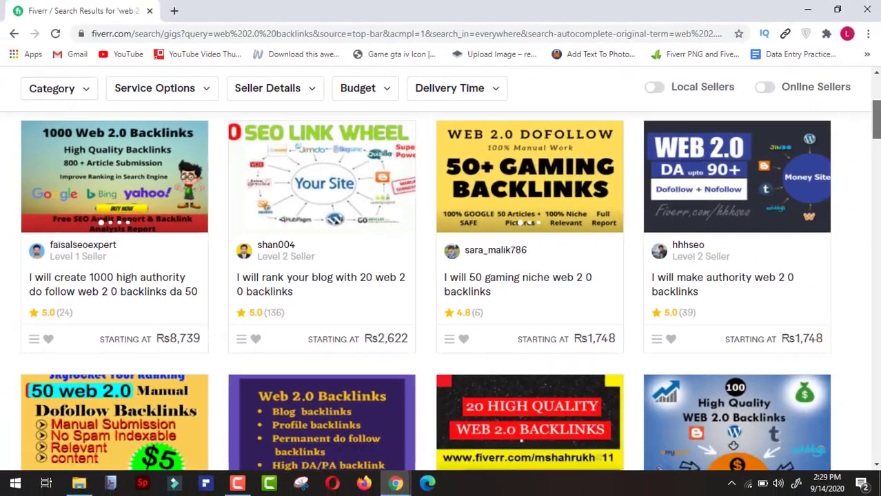
scroll(661, 274, "down", 3)
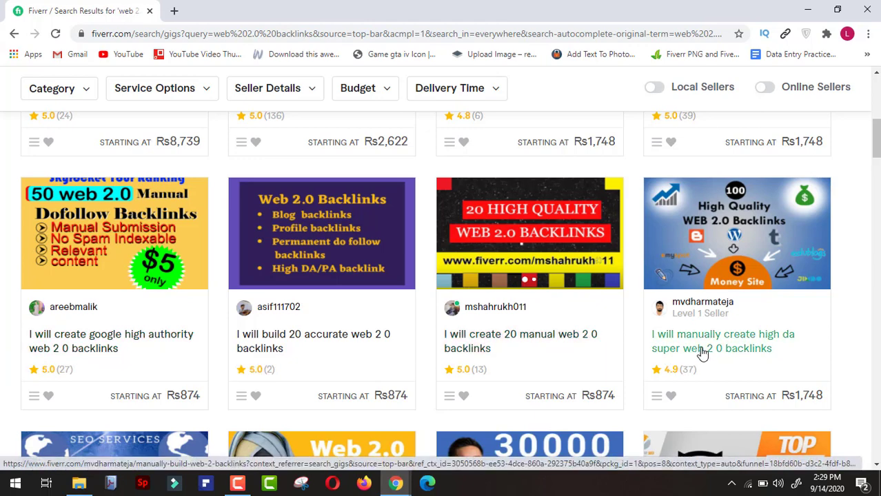
scroll(298, 363, "down", 5)
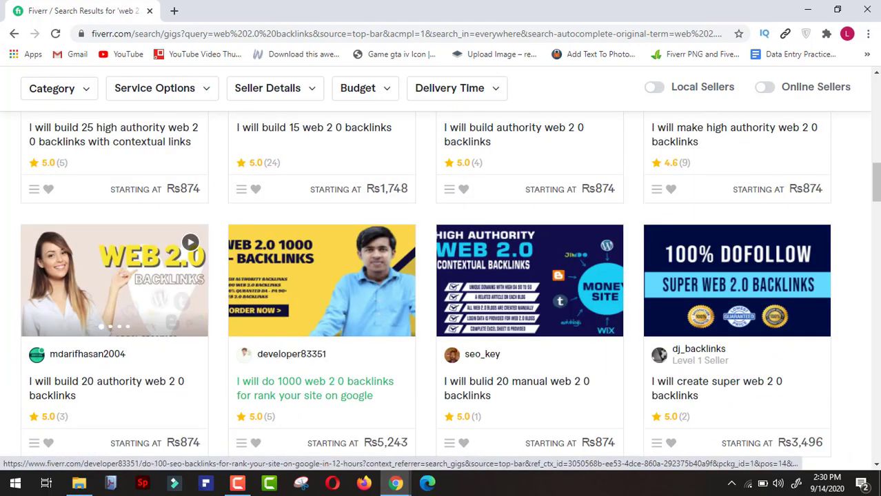
left_click(802, 9)
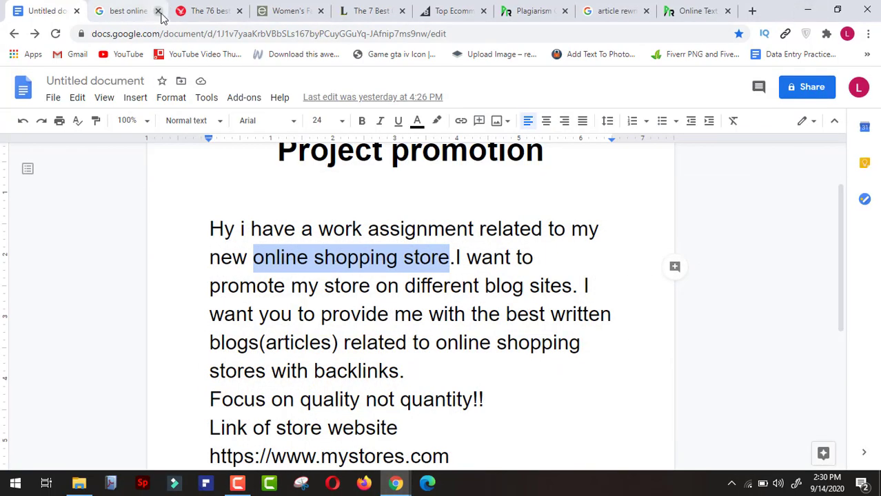
- Look through the Google results for "best online jeans store blogs" as possible article sources
left_click(133, 10)
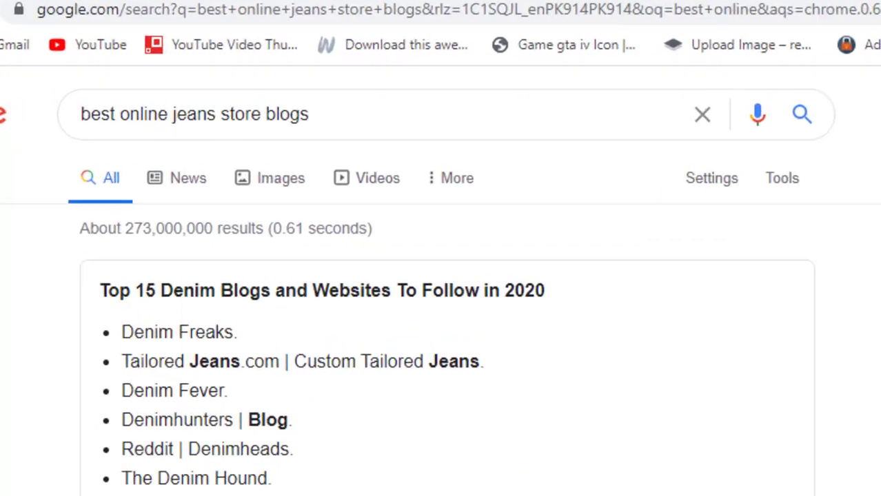
left_click(398, 134)
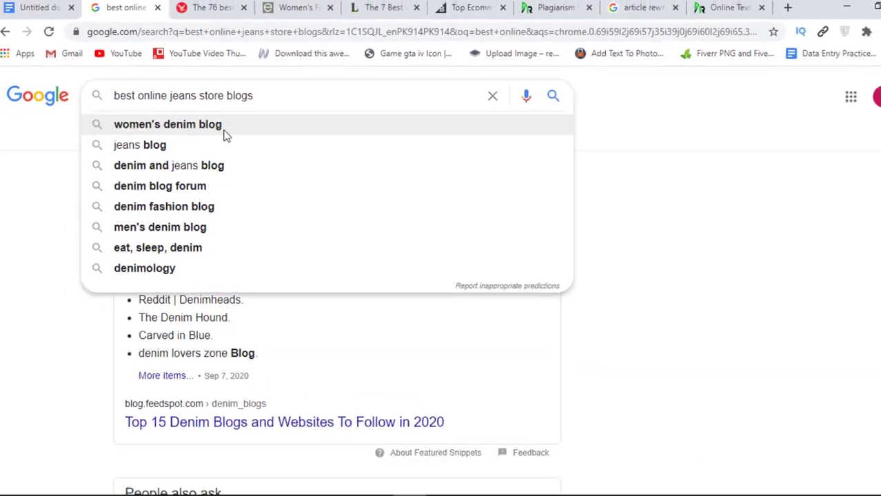
left_click(532, 407)
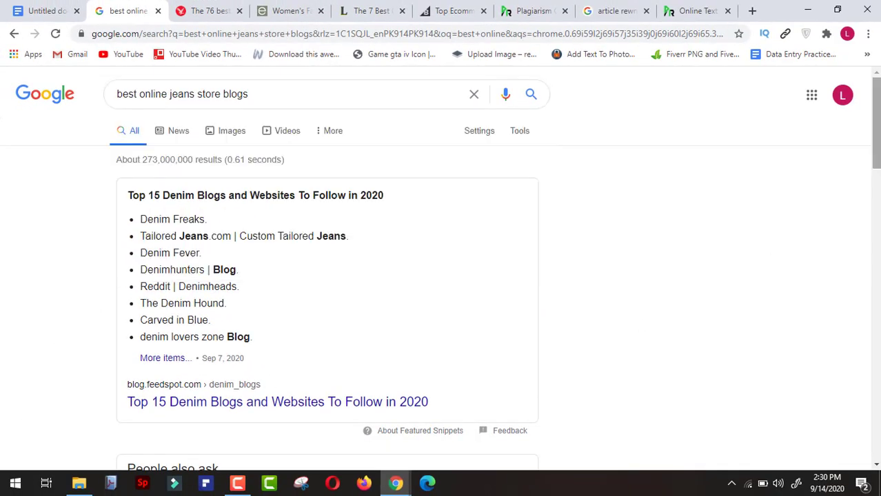
scroll(441, 276, "down", 3)
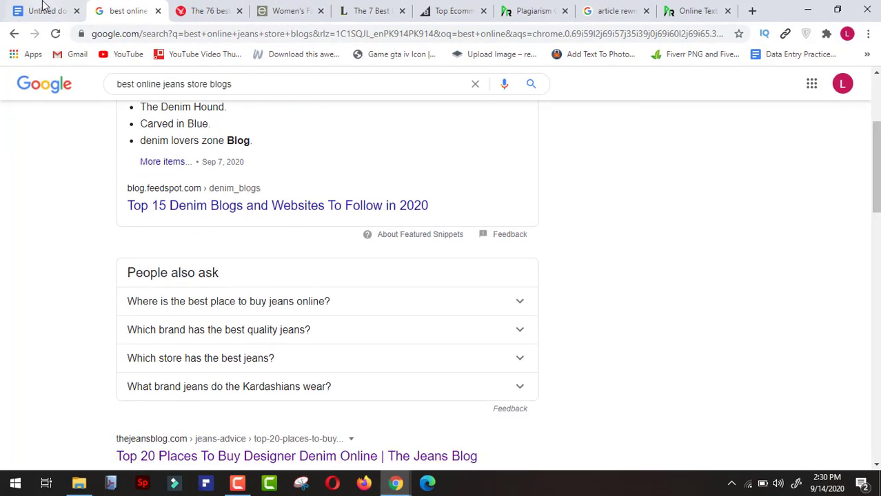
- Open the Independent article on online clothes shops and examine the Tobi paragraph as source text
left_click(188, 7)
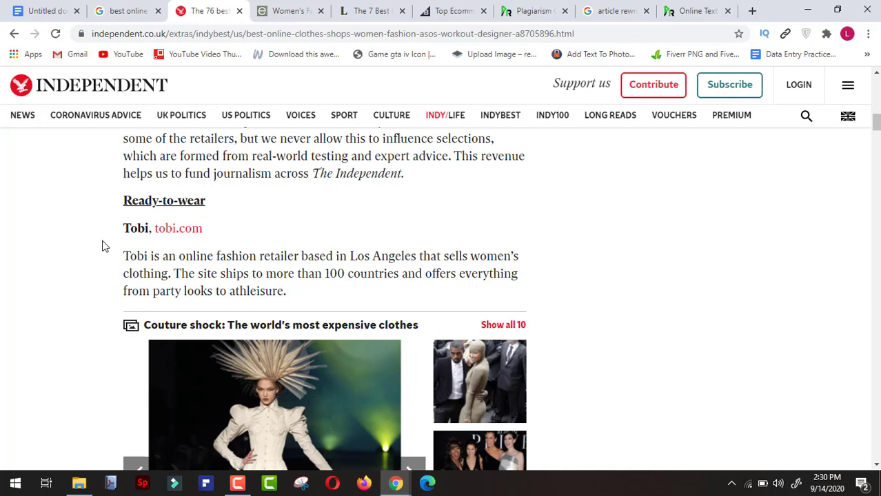
left_click_drag(276, 414, 159, 274)
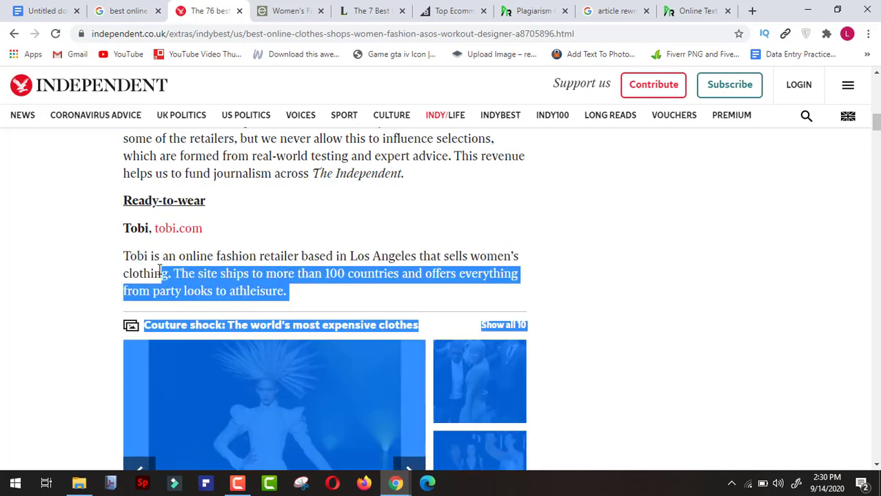
left_click(120, 263)
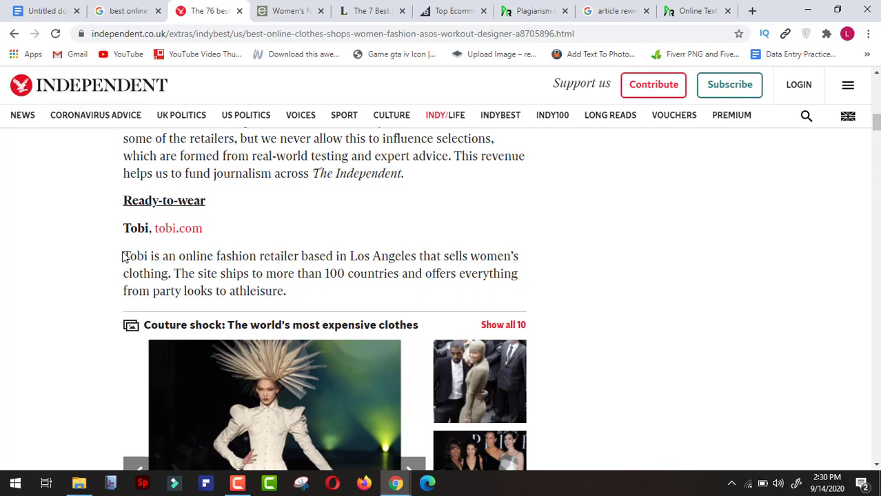
left_click_drag(125, 256, 209, 269)
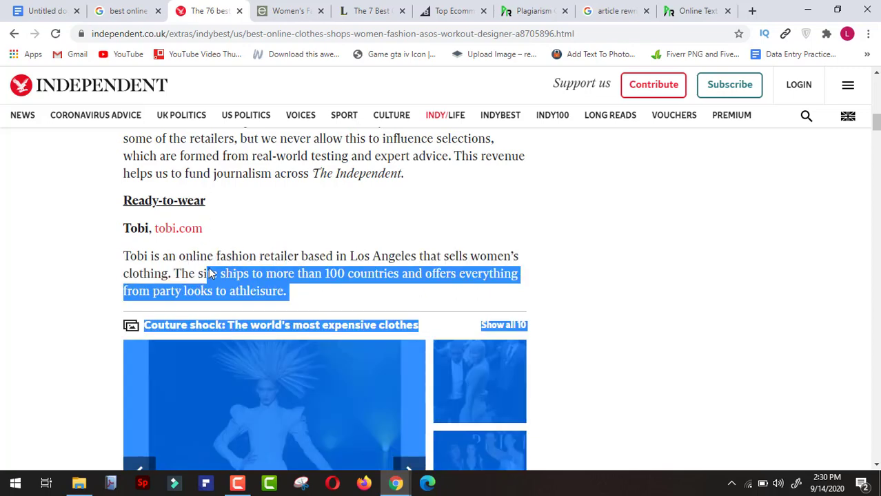
left_click(302, 290)
- Highlight the About eShakti text on the eShakti page and look at the Zappos section of the Lifewire article
left_click(283, 10)
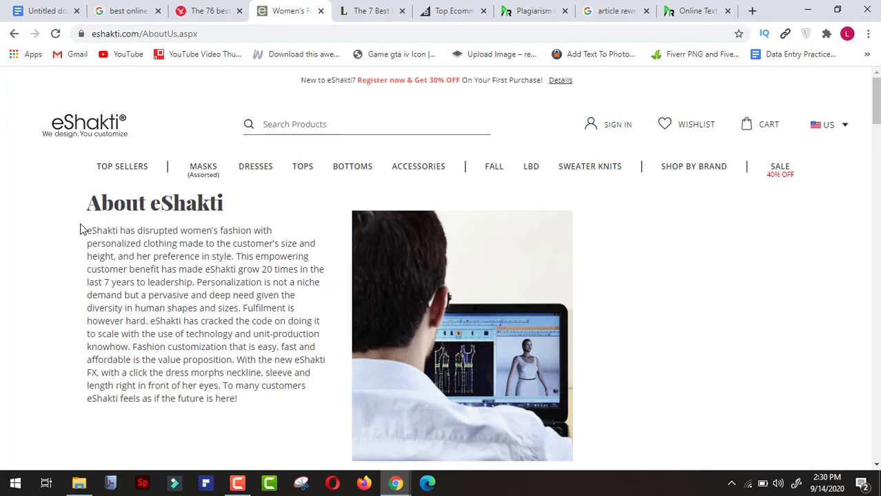
left_click_drag(89, 231, 258, 413)
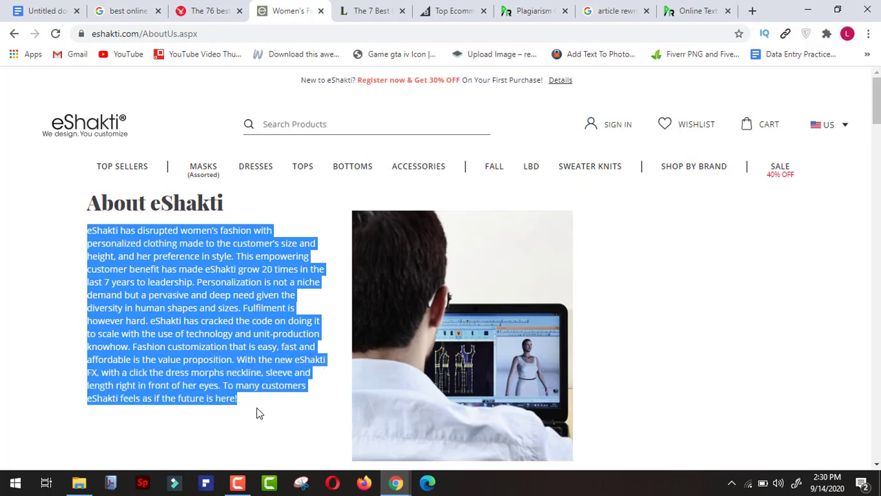
left_click(370, 11)
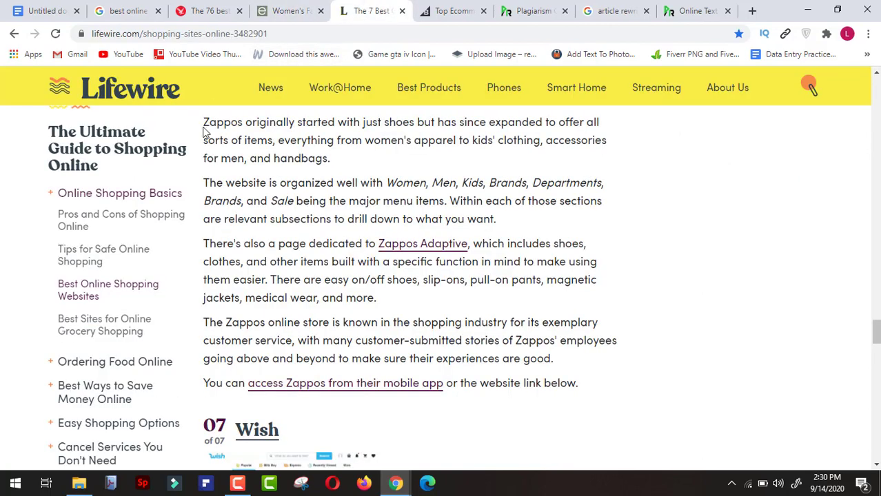
- Select the Verge Girl paragraph in the BigCommerce fashion article and open the Prepostseo Plagiarism Checker
left_click(438, 9)
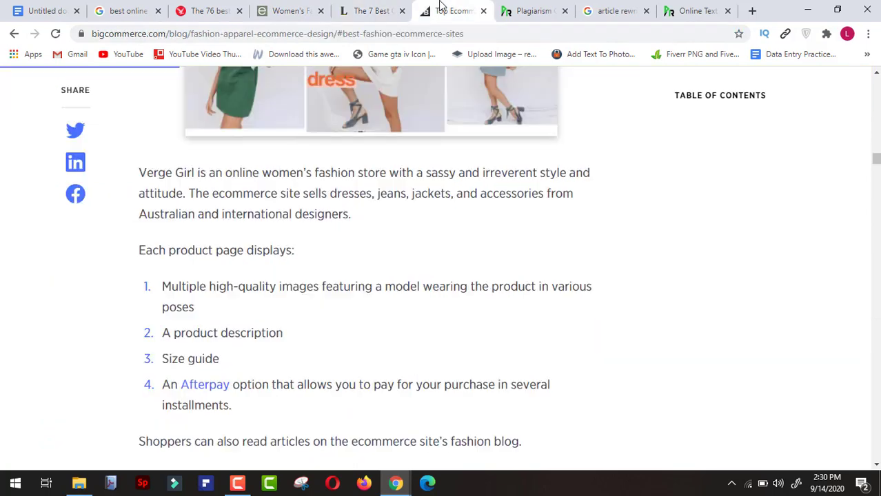
left_click(539, 9)
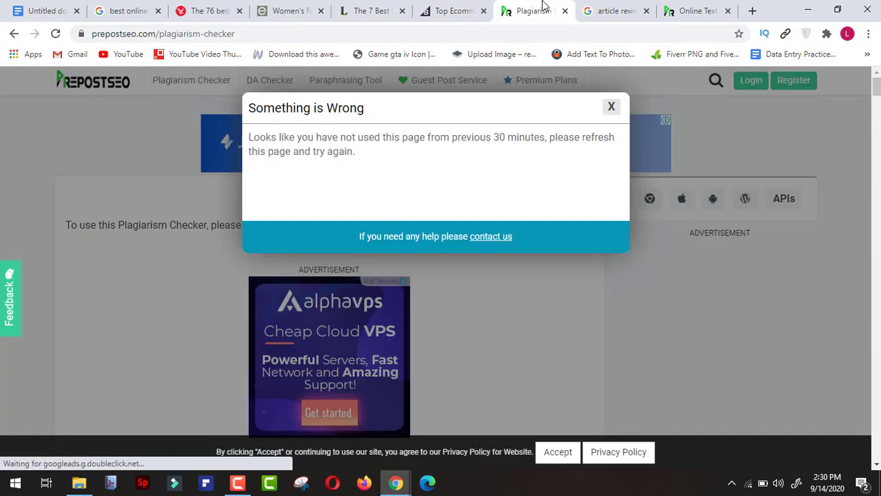
left_click(439, 10)
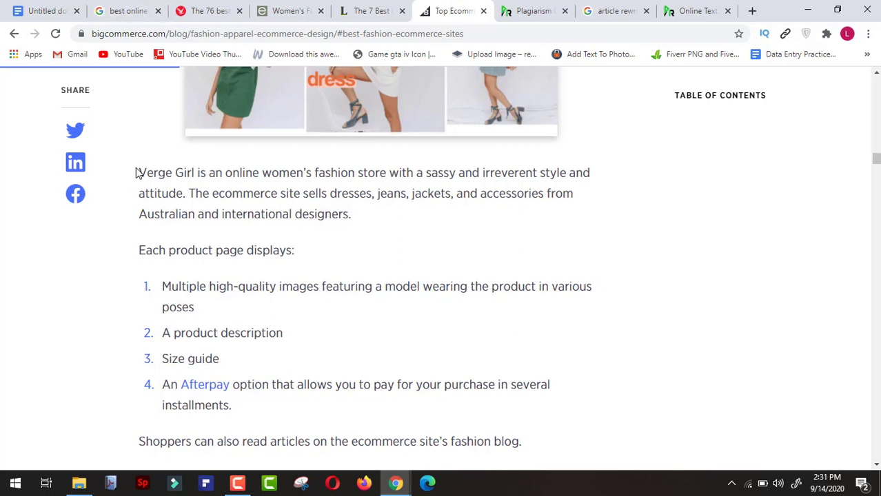
left_click_drag(140, 173, 347, 211)
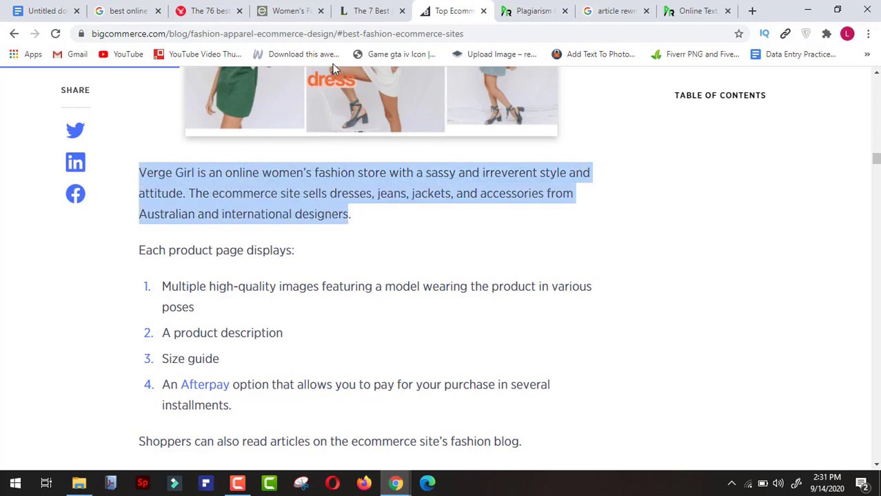
left_click(516, 6)
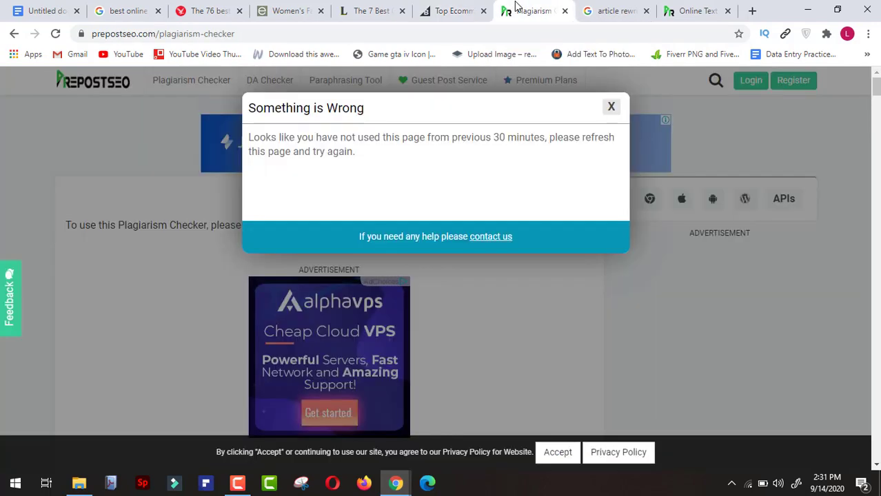
- Dismiss the error message and run the plagiarism check on the pasted Verge Girl text
left_click(611, 109)
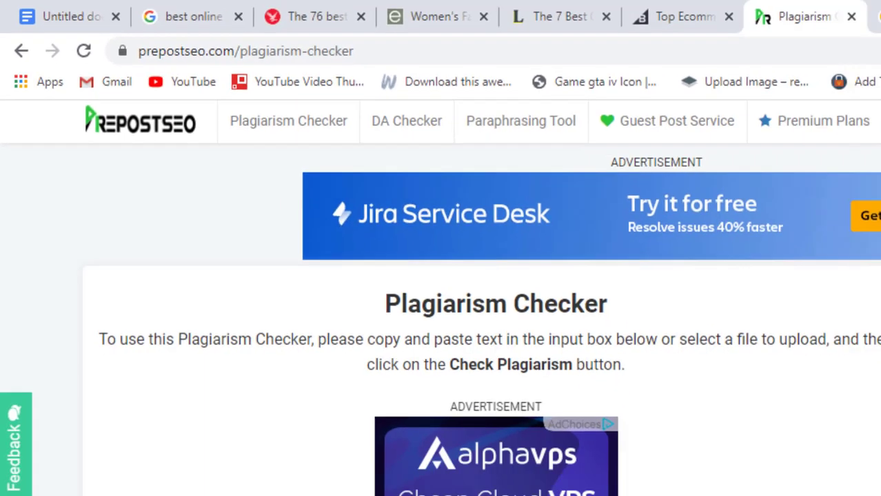
scroll(441, 276, "down", 2)
scroll(330, 276, "down", 10)
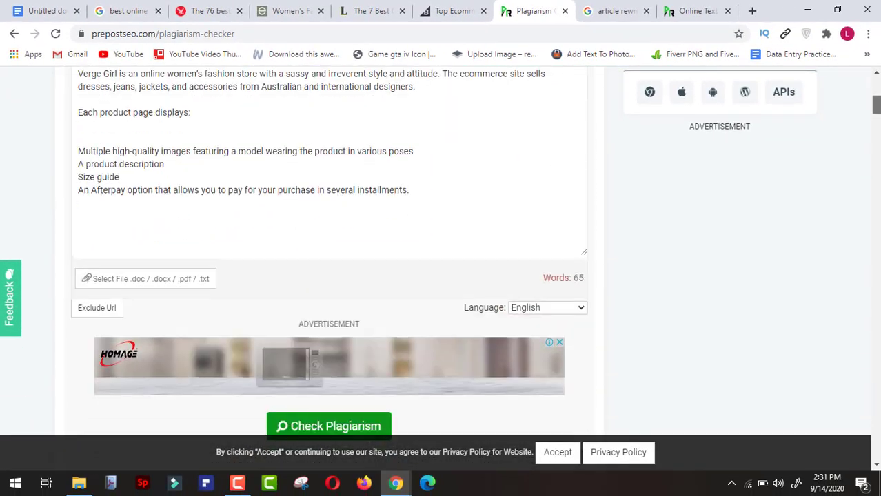
scroll(330, 276, "up", 5)
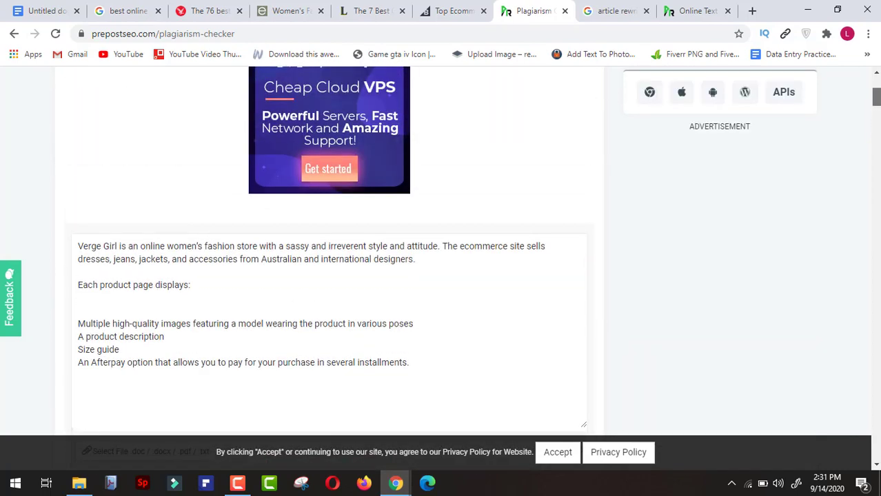
scroll(491, 271, "down", 1)
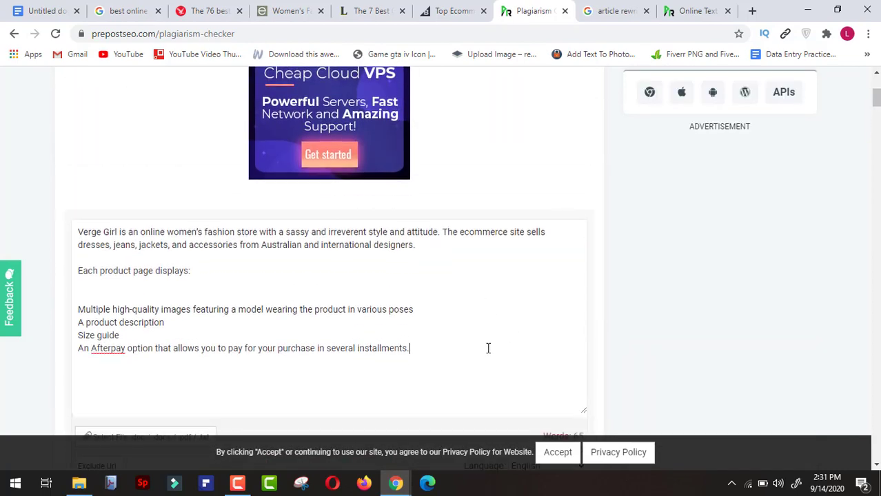
left_click(877, 114)
left_click(287, 256)
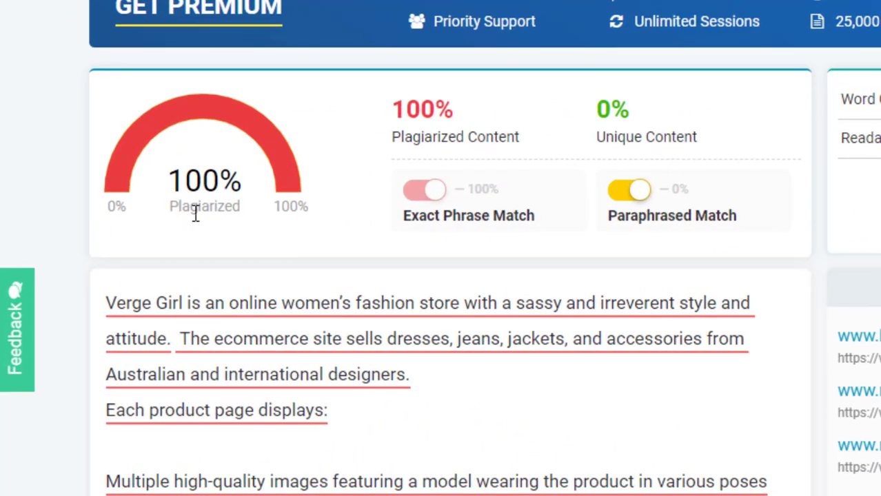
- Examine the plagiarized and unique content percentages in the report for the Verge Girl text
left_click_drag(194, 210, 246, 230)
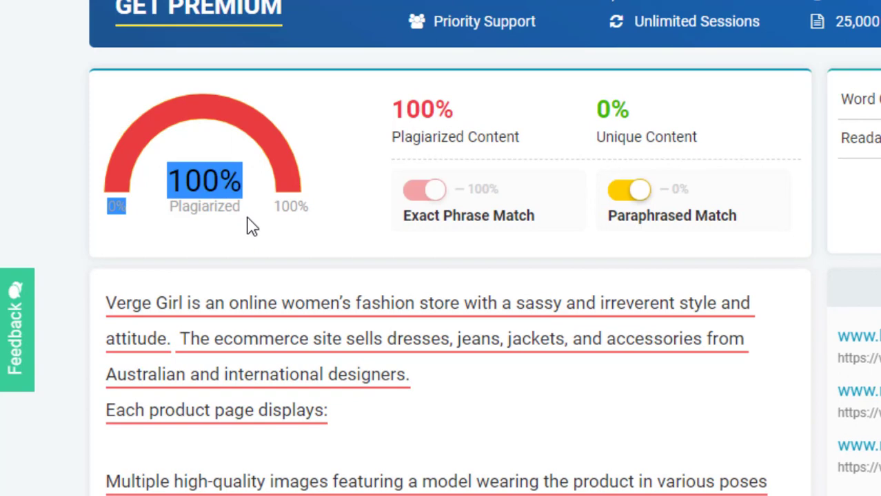
left_click(178, 181)
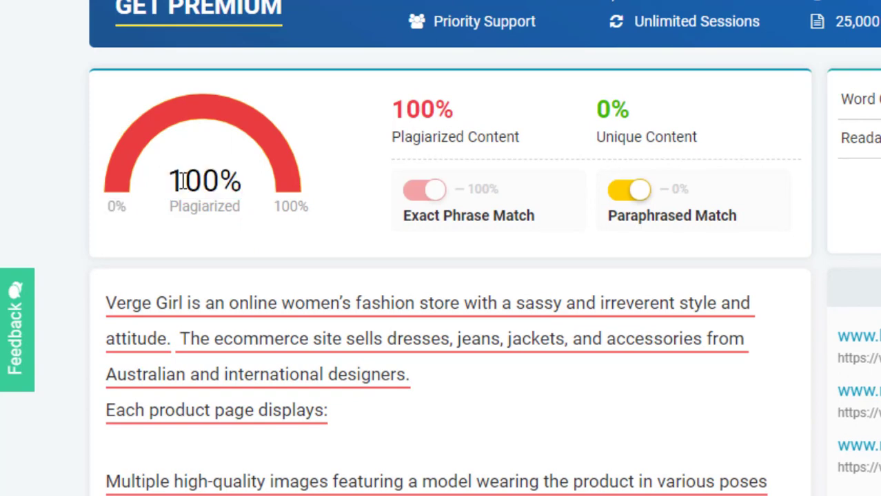
double_click(598, 113)
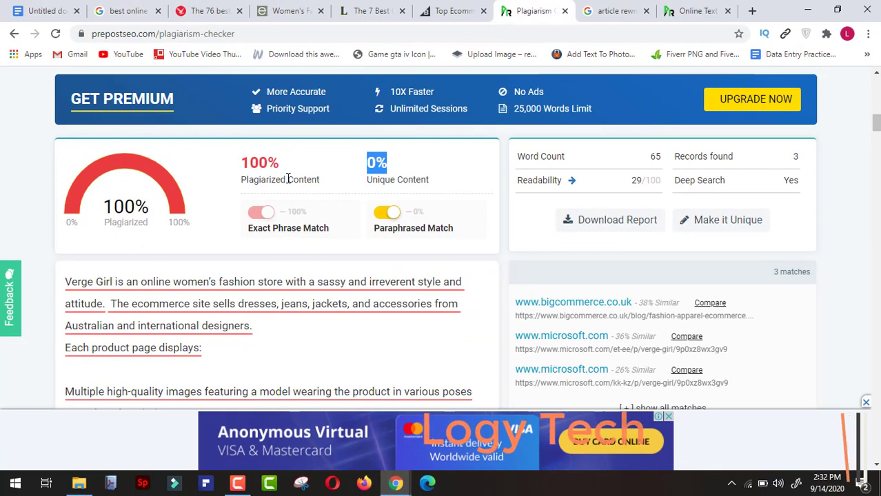
- Open the smallseotools.com Article Rewriter from the "article rewriter" Google results in its own tab and switch to it
left_click(604, 9)
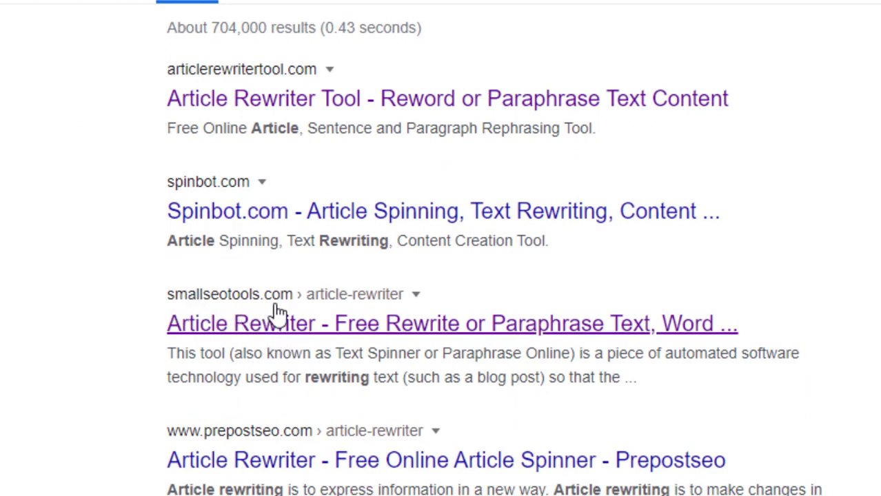
right_click(395, 330)
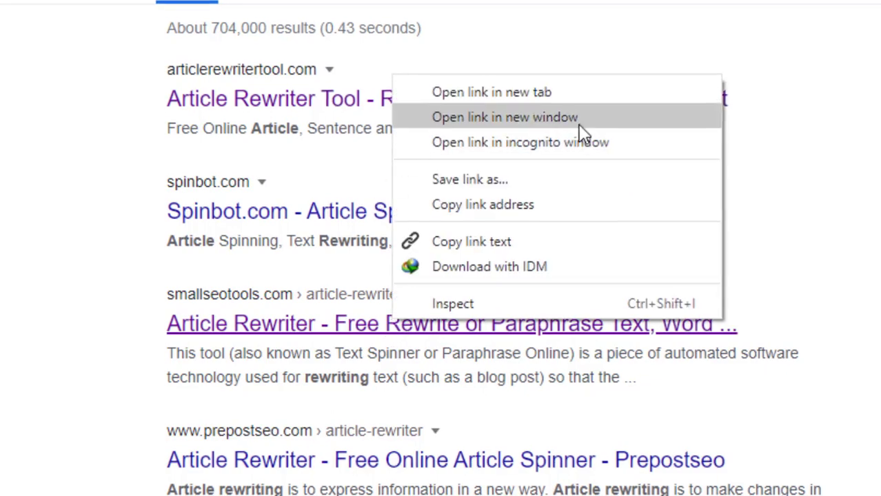
left_click(551, 93)
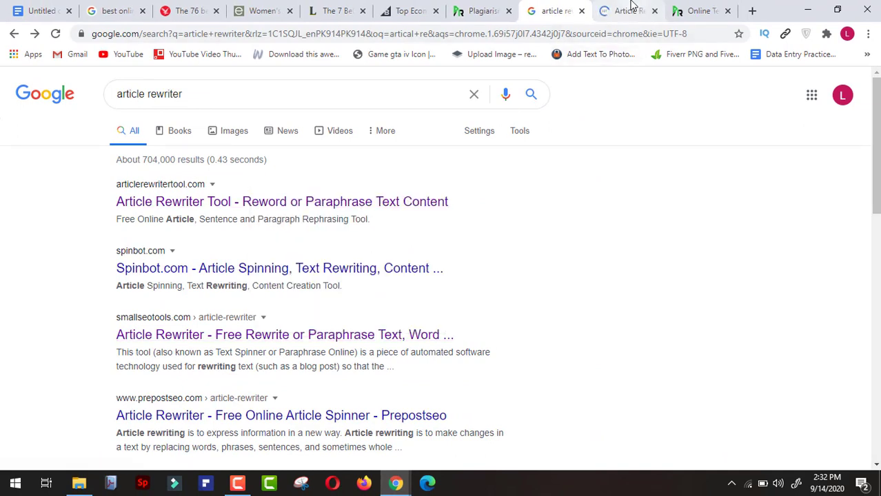
left_click(629, 8)
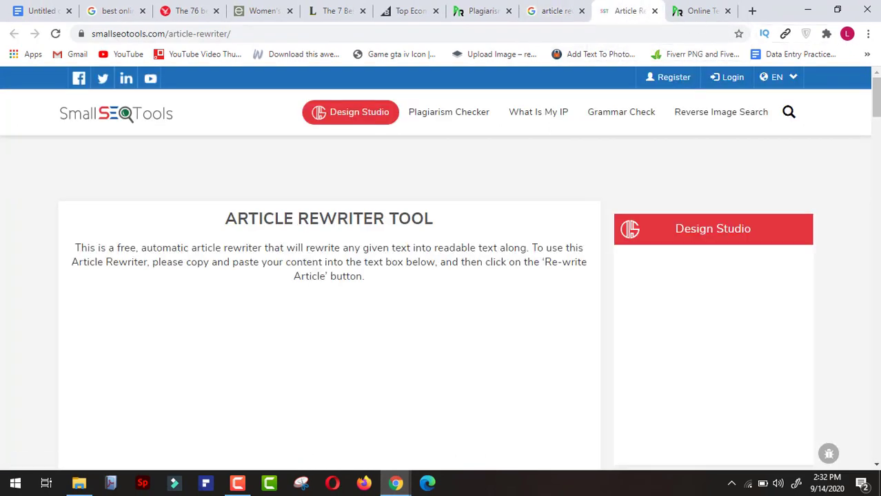
- Paste the Verge Girl description, up to "Australian and international designers", into the Article Rewriter's content box
scroll(440, 269, "down", 6)
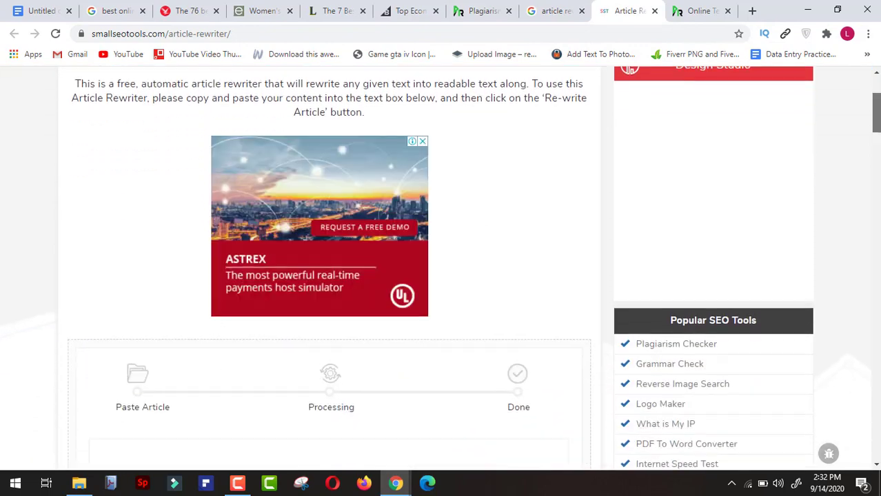
scroll(440, 269, "down", 2)
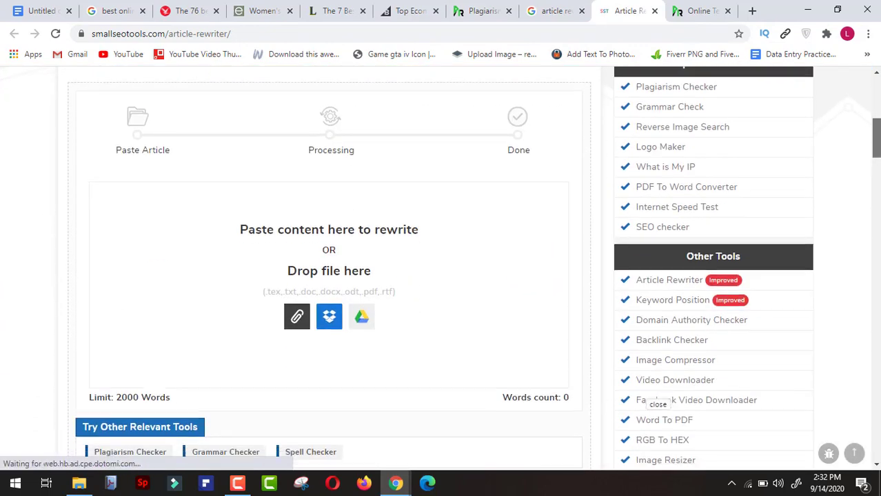
scroll(440, 269, "up", 1)
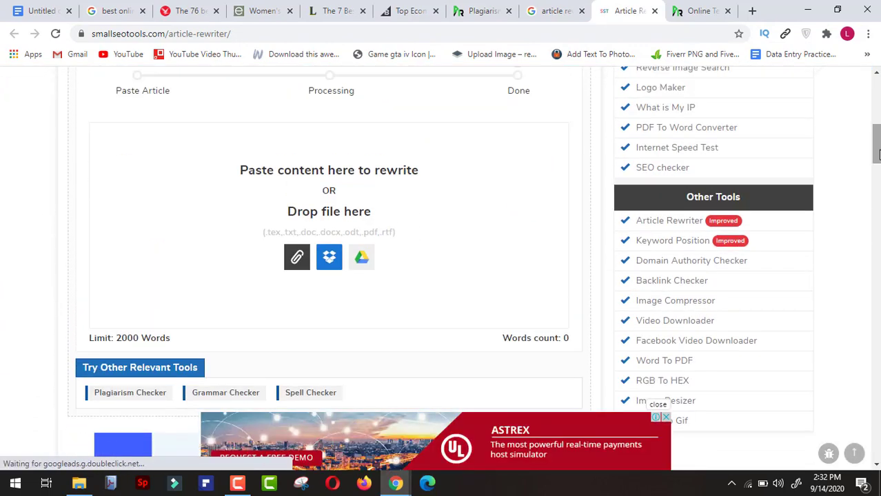
left_click(178, 171)
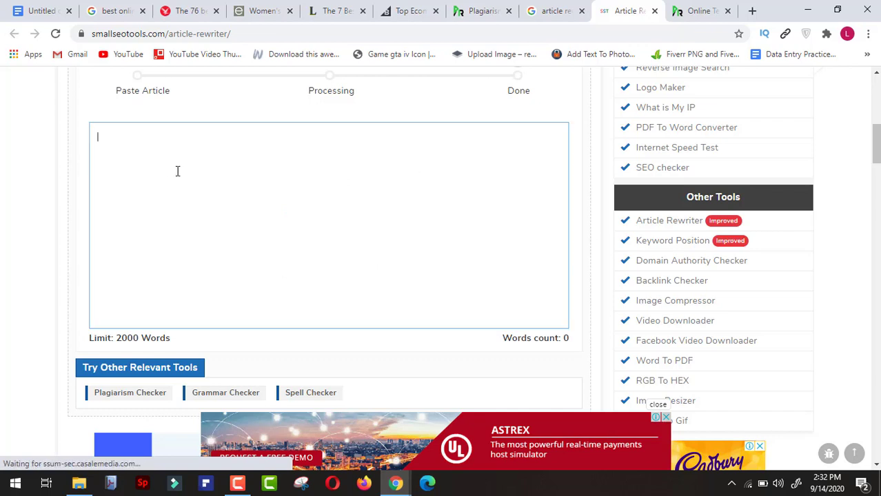
type("Verge Girl is an online women's fashion store with a sassy and irreverent style and attitude. The ecommerce site sells dresses, jeans, jackets, and accessories from Australian and international designers")
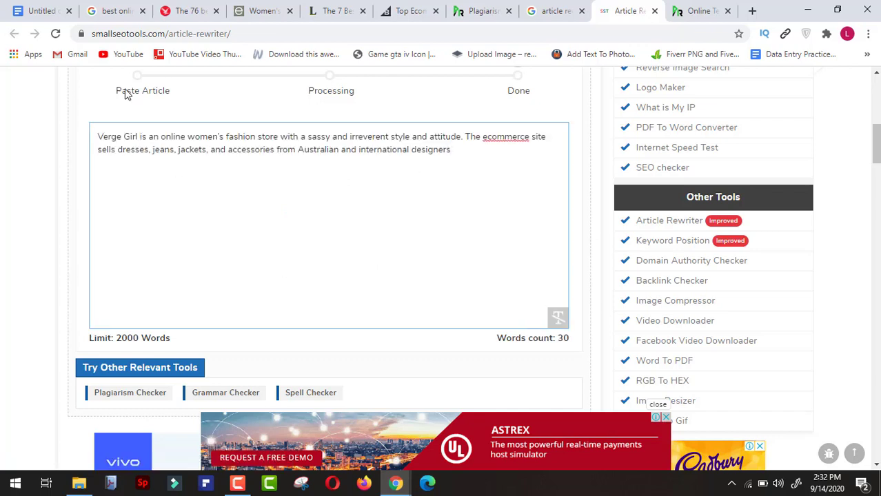
- Replace "Verge Girl" in the rewriter text with "mystores" from the project document's store link, and go to the rewrite command
left_click(47, 7)
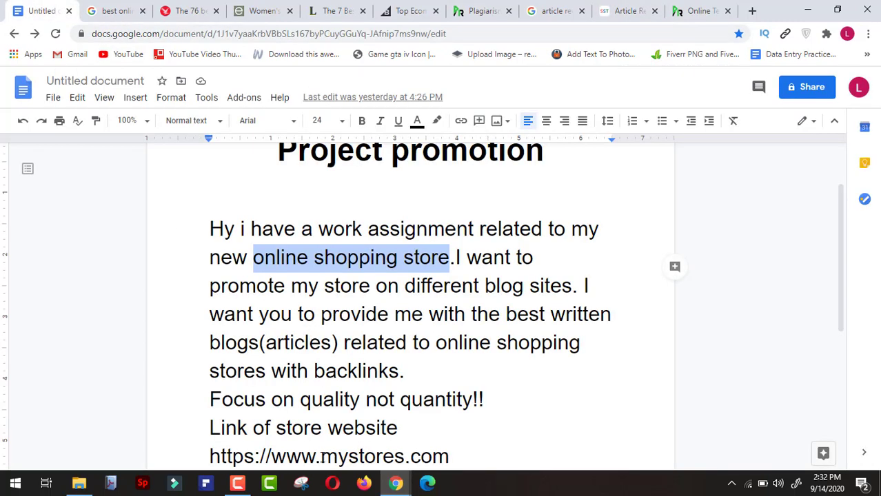
left_click_drag(321, 457, 406, 416)
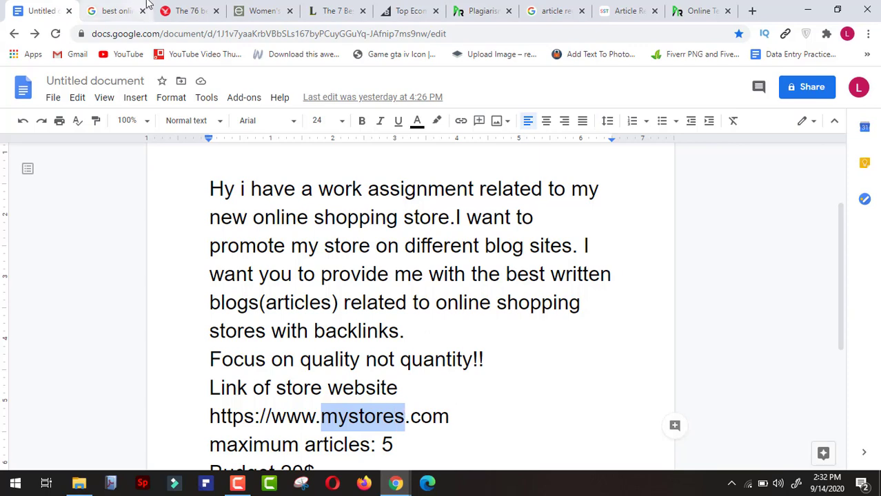
left_click(625, 8)
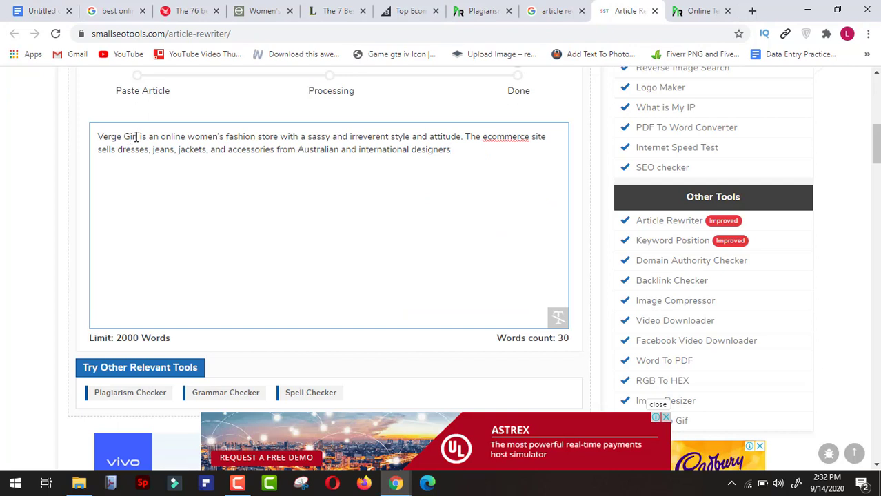
left_click_drag(136, 136, 67, 146)
type("mystores")
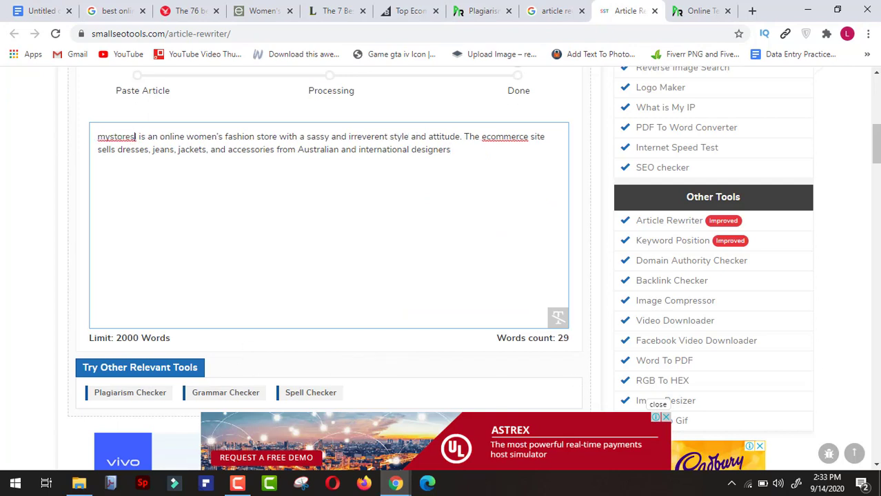
scroll(875, 171, "down", 2)
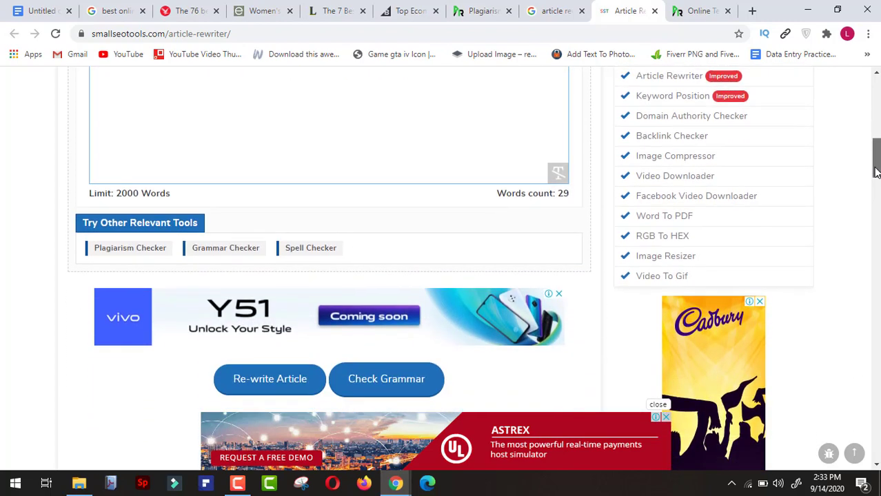
scroll(876, 171, "down", 2)
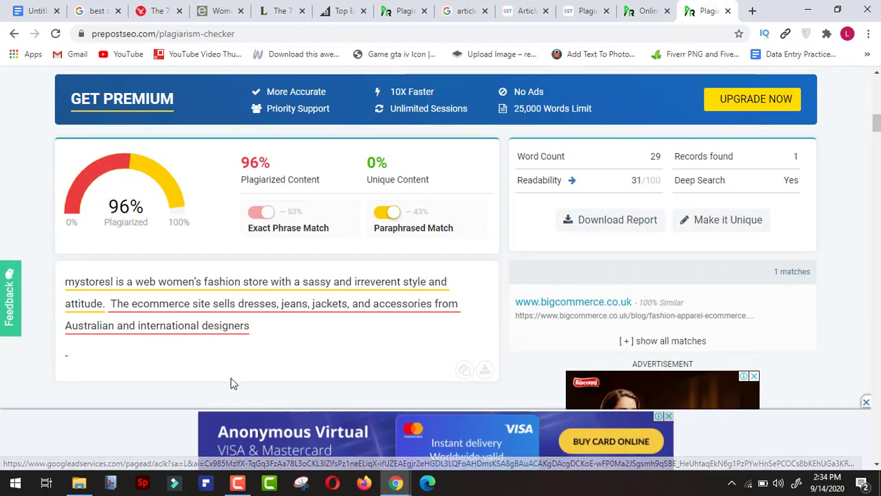
- Examine the unique content percentage in the plagiarism report for the rewritten mystores text
left_click(238, 483)
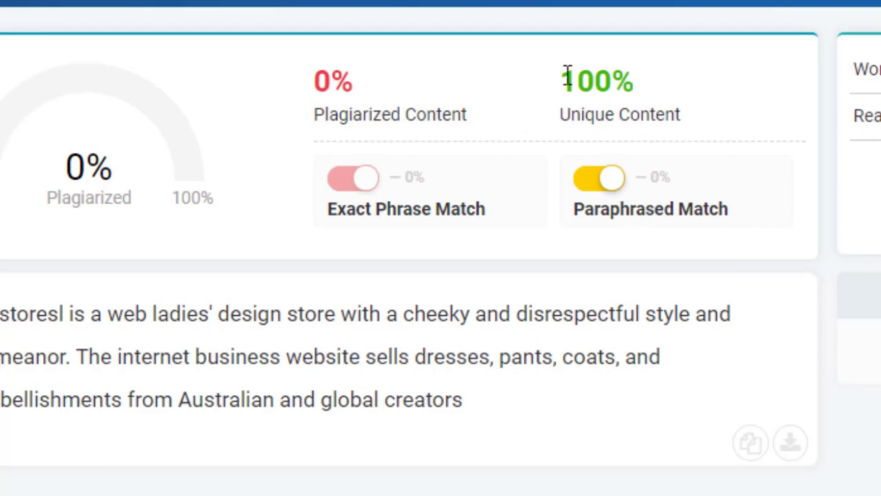
left_click_drag(567, 77, 650, 88)
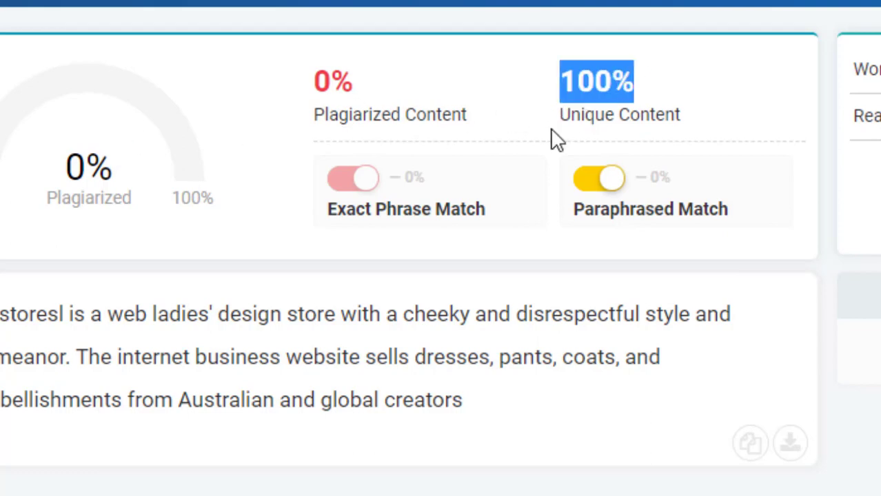
left_click_drag(562, 129, 669, 137)
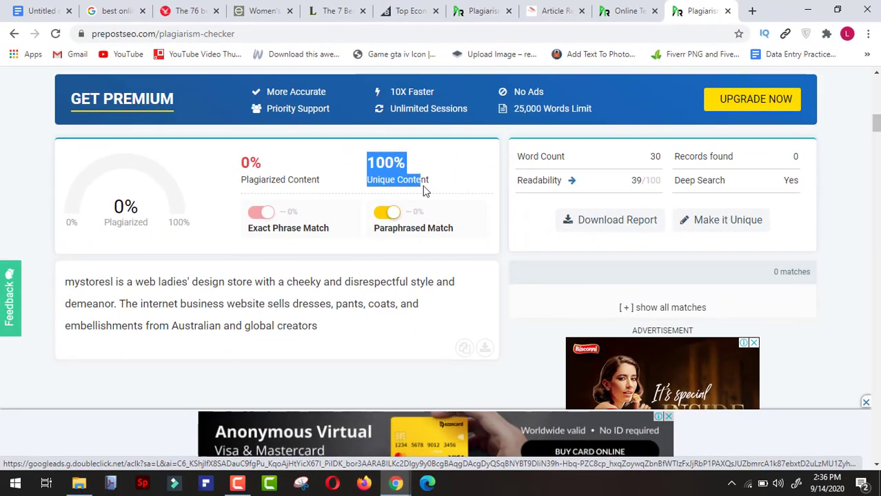
left_click_drag(425, 191, 439, 190)
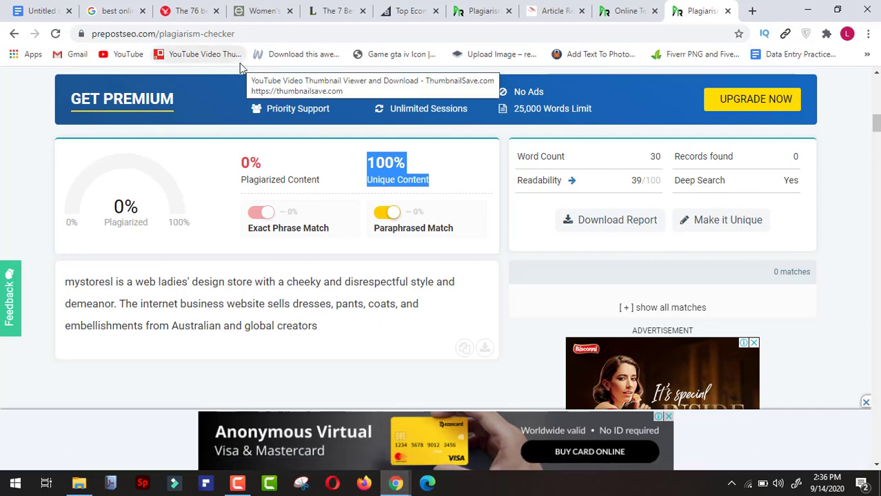
- Revisit the Independent and BigCommerce source articles and compare the plagiarism reports for the original and rewritten texts, placing their tabs together
left_click(207, 10)
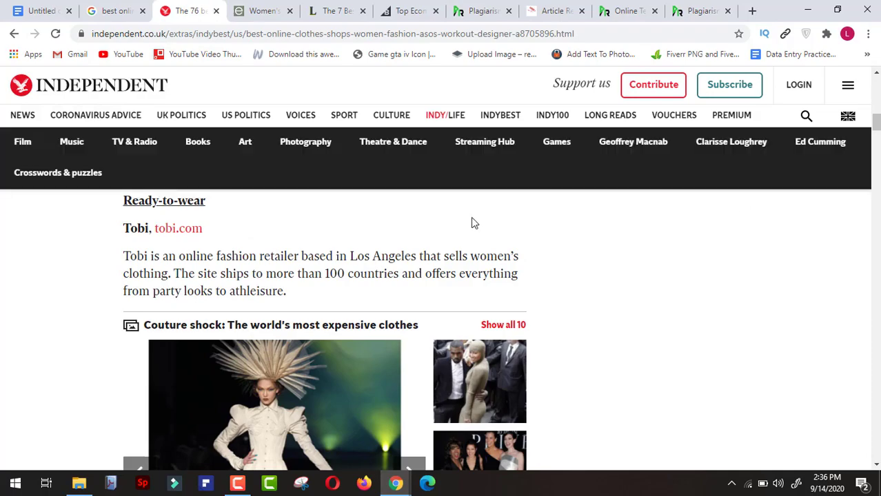
left_click_drag(877, 129, 875, 185)
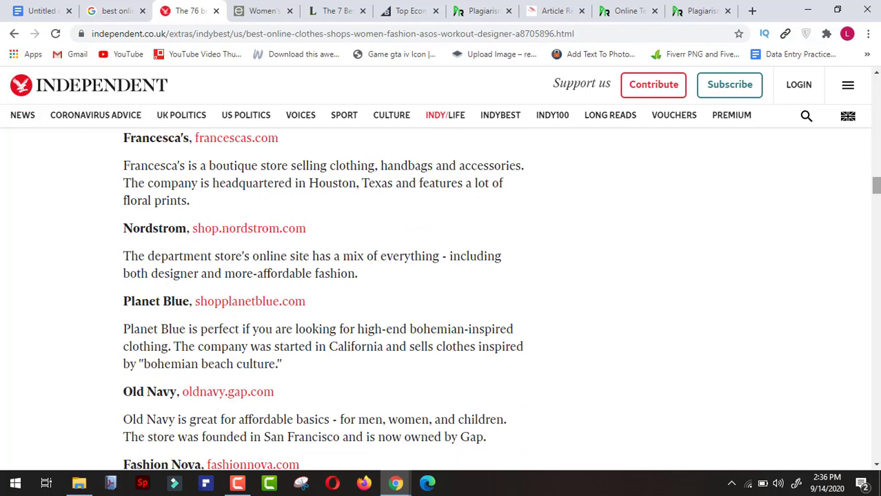
left_click(413, 8)
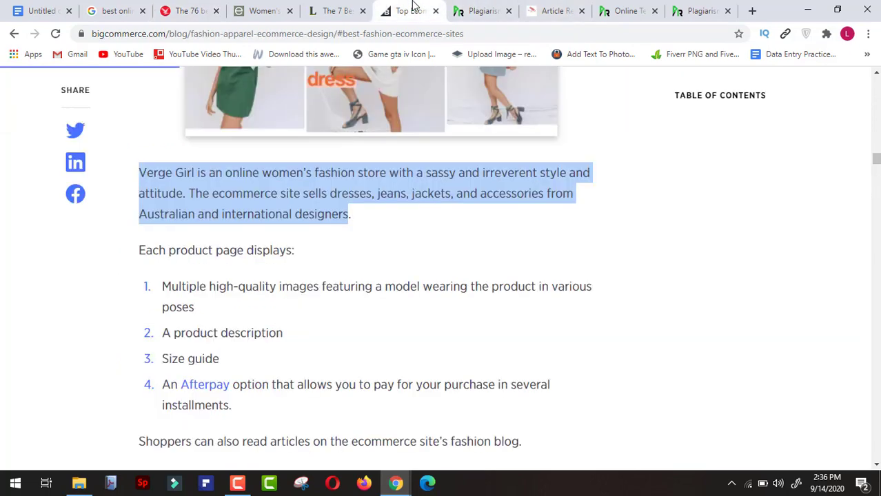
left_click(473, 7)
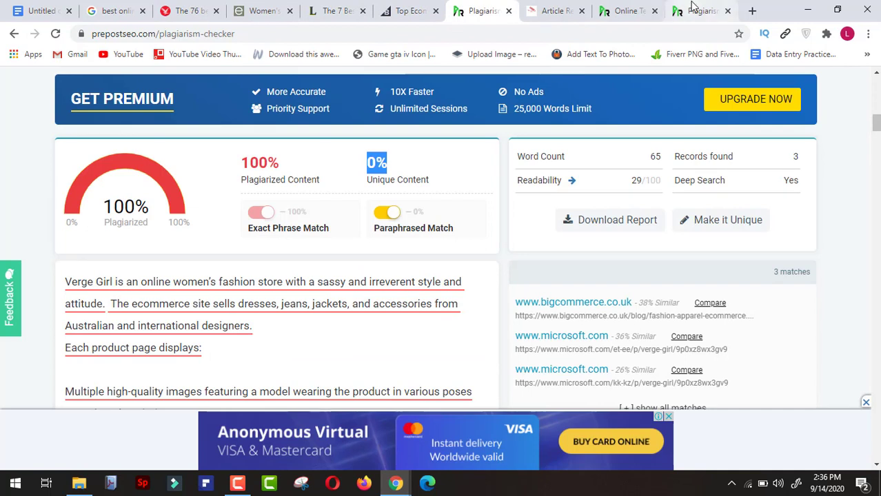
left_click_drag(693, 5, 547, 6)
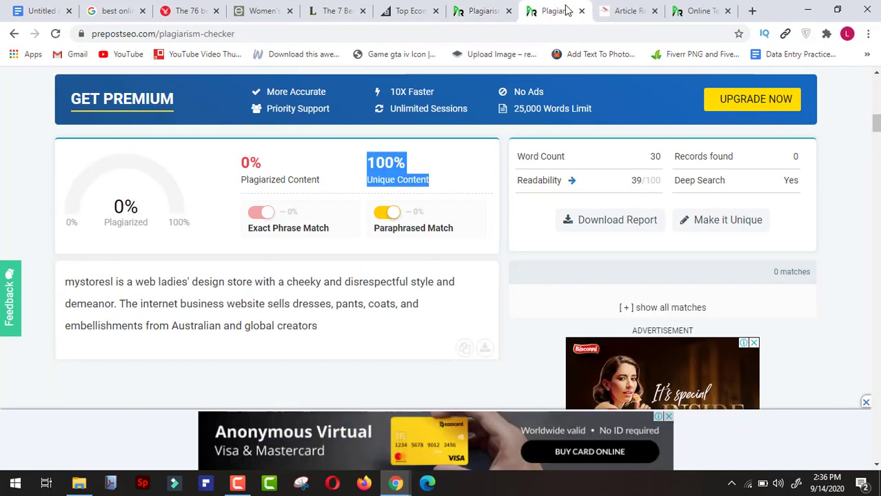
left_click(486, 5)
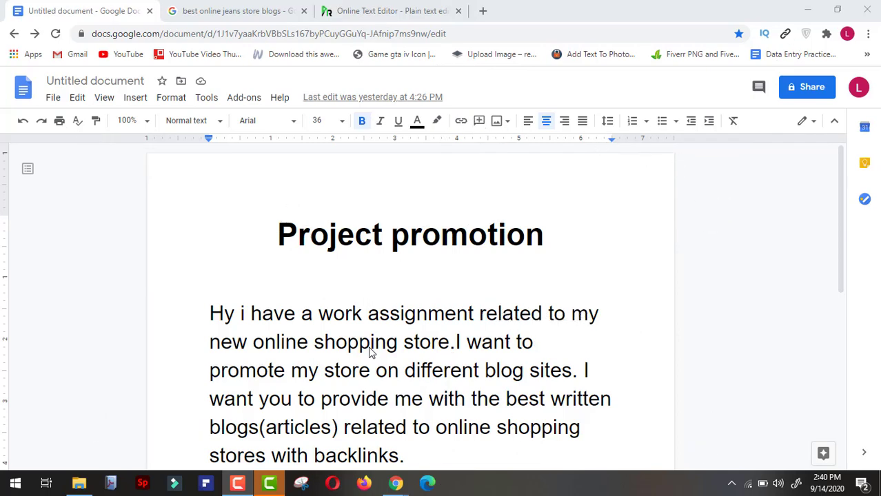
- Review the store link and article requirements in the project document and switch to the Prepostseo Online Text Editor
left_click(841, 233)
left_click_drag(842, 234, 851, 315)
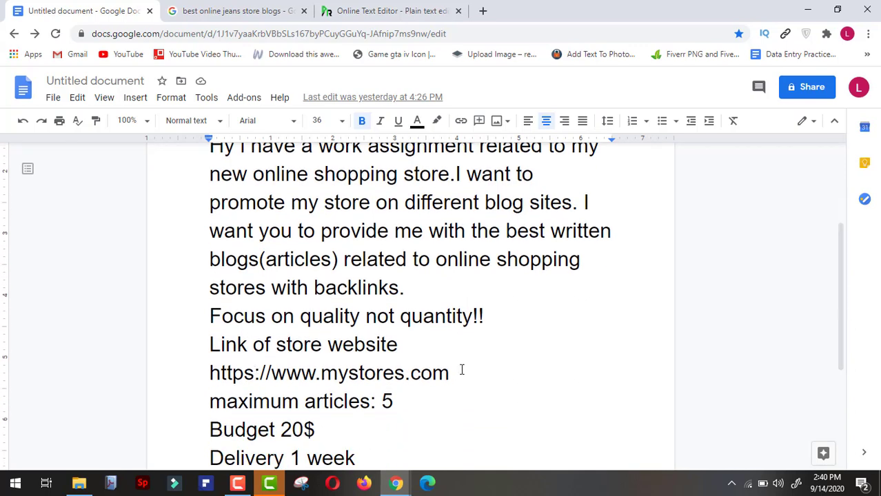
left_click(348, 8)
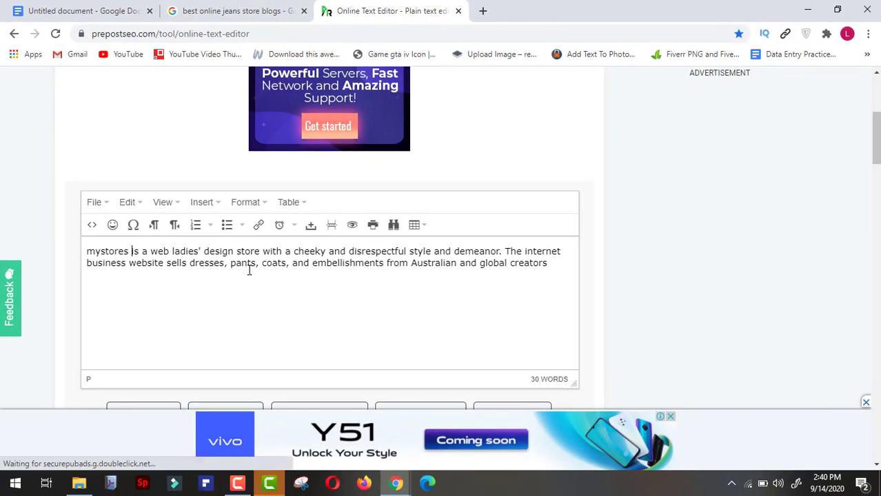
left_click(107, 5)
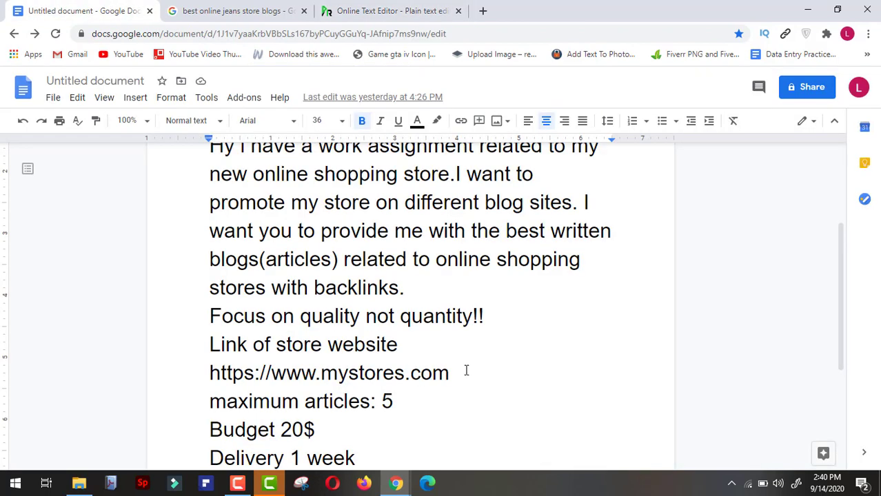
left_click_drag(449, 372, 207, 377)
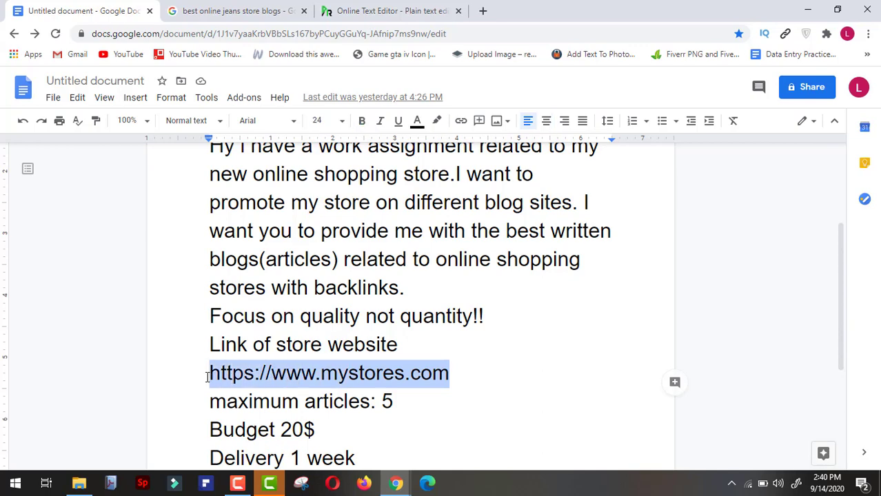
right_click(219, 374)
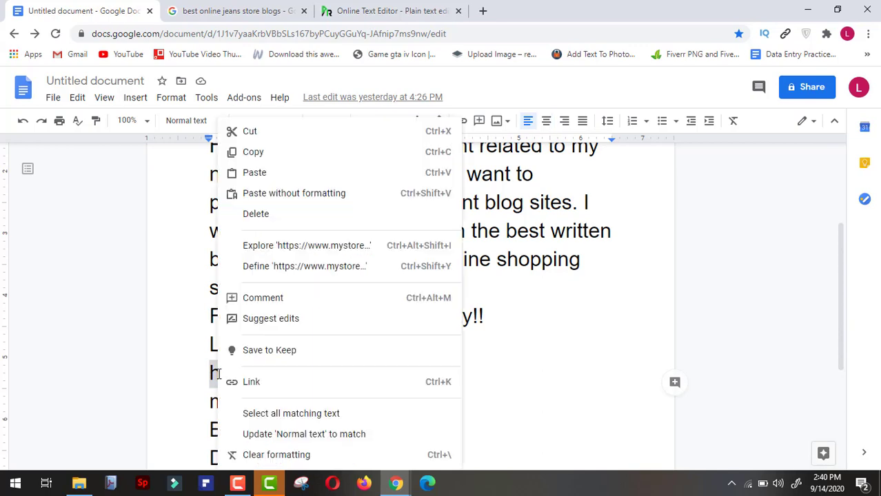
left_click(283, 152)
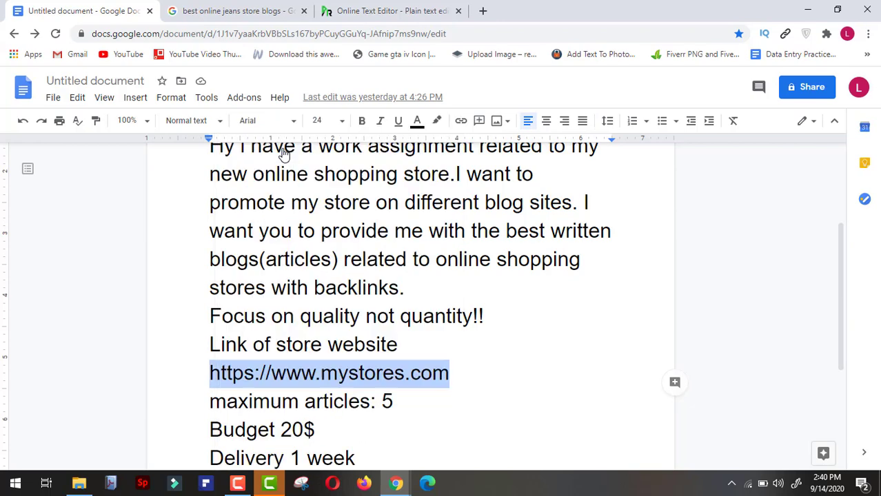
left_click(389, 9)
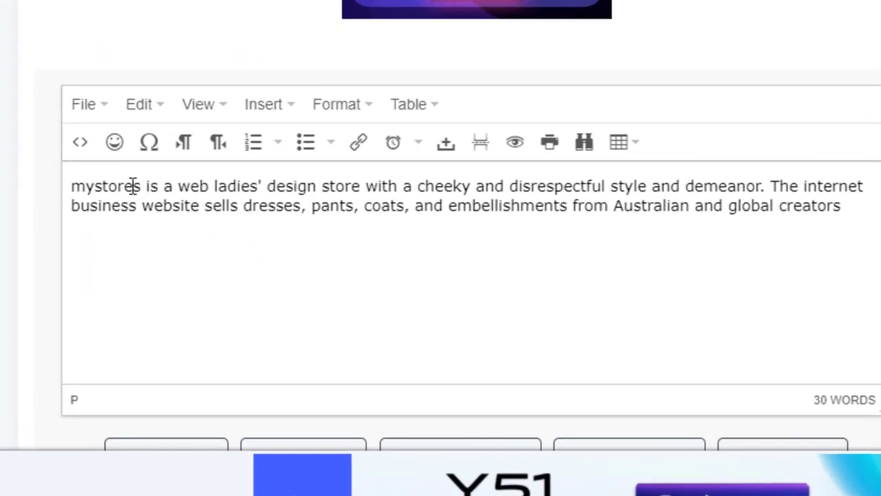
left_click(143, 186)
left_click_drag(142, 186, 53, 191)
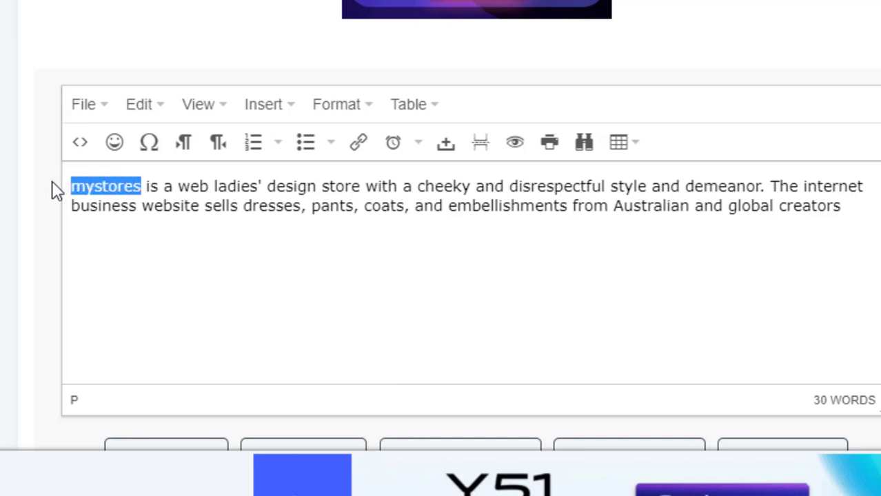
right_click(101, 180)
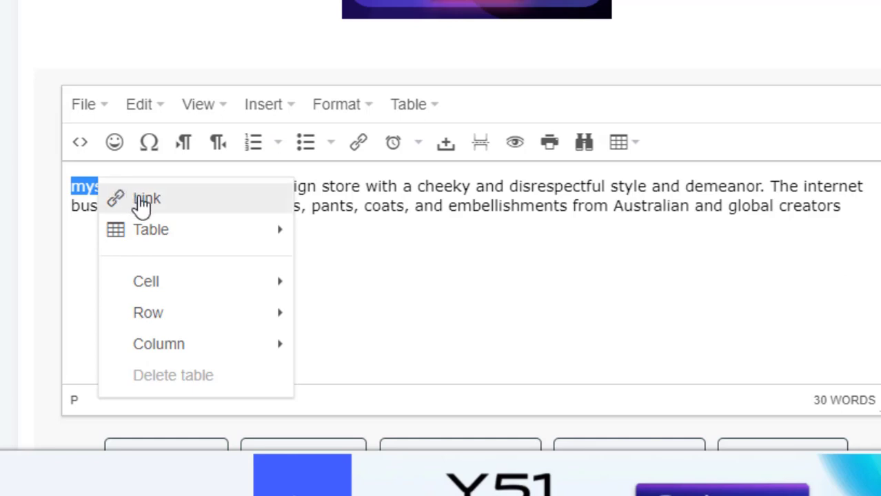
left_click(141, 202)
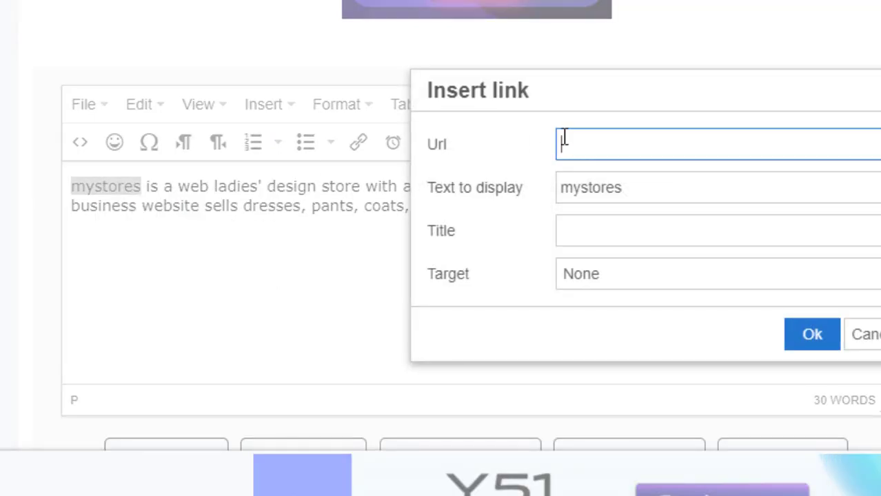
key("ctrl+v")
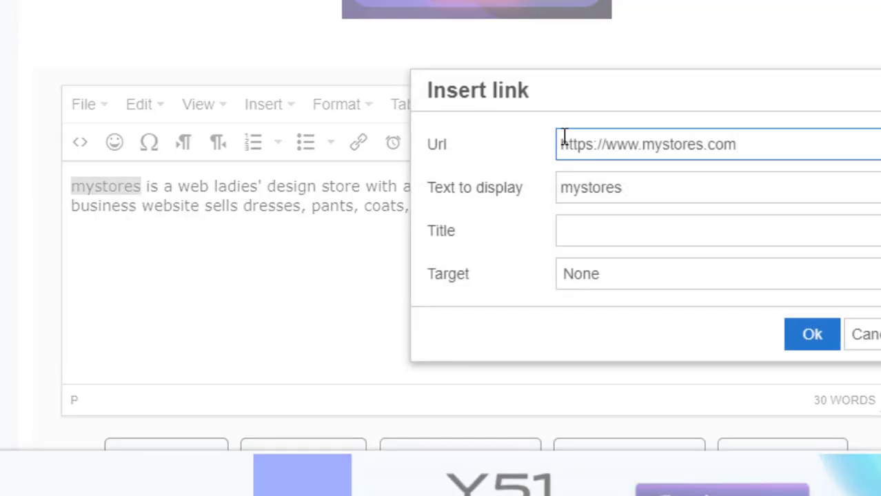
left_click(637, 287)
left_click(638, 286)
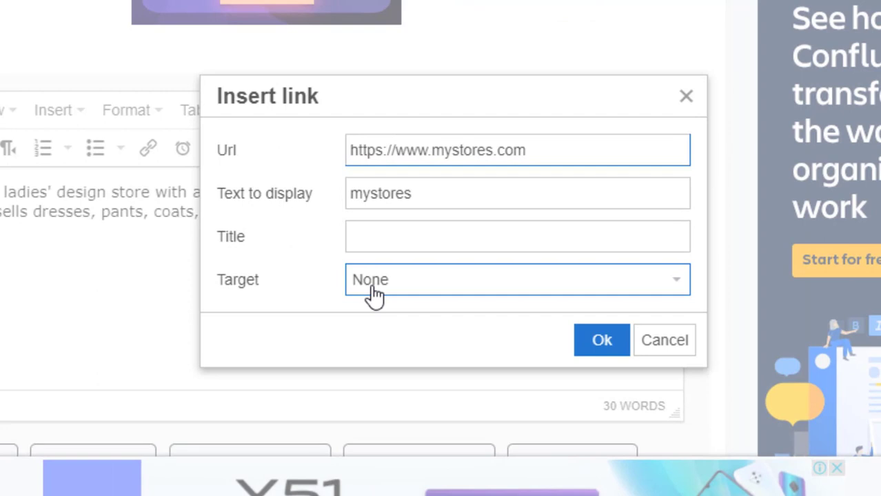
left_click(374, 295)
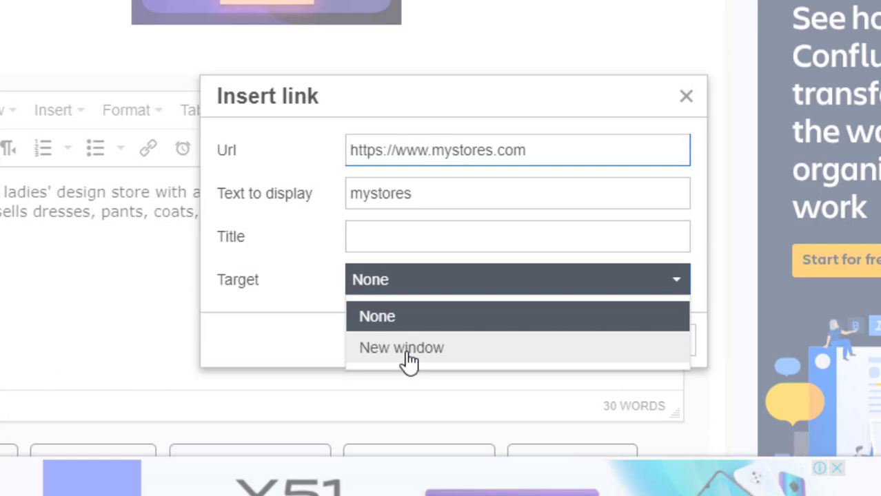
left_click(409, 350)
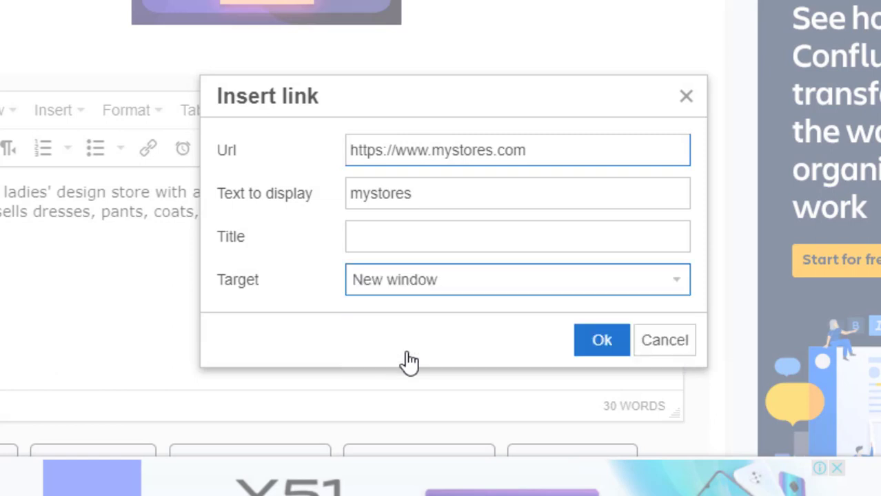
left_click(598, 350)
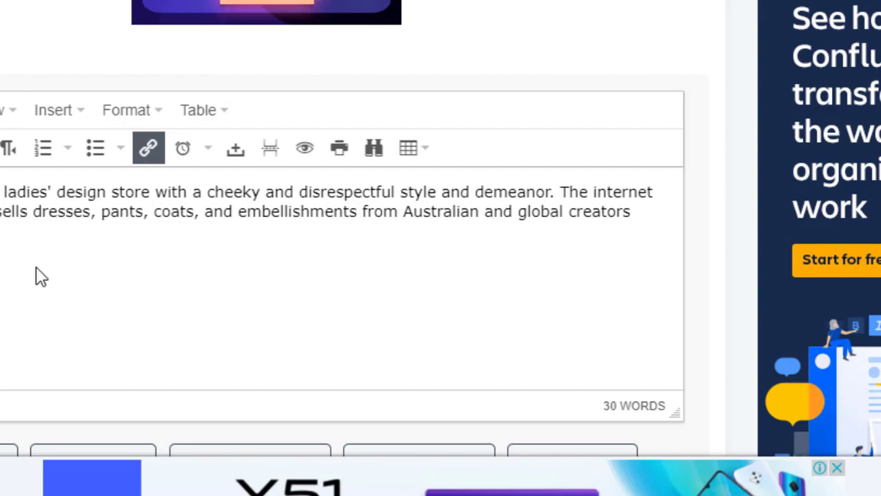
left_click(34, 281)
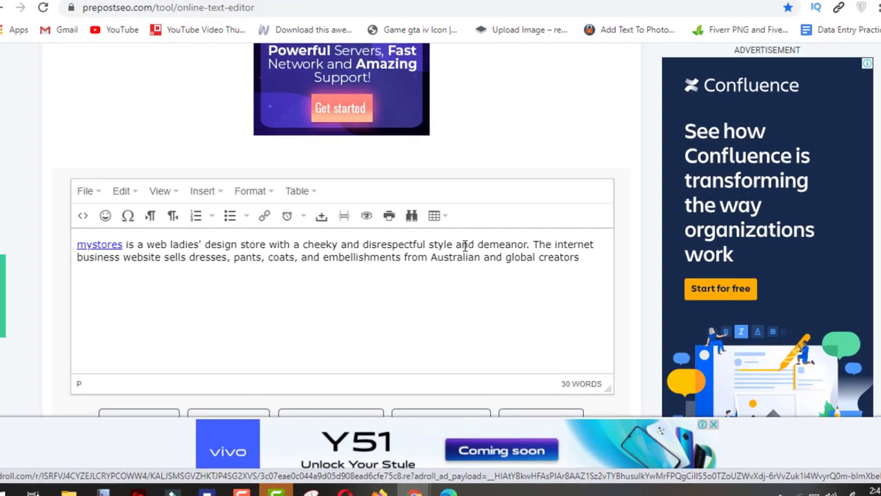
left_click_drag(428, 244, 436, 243)
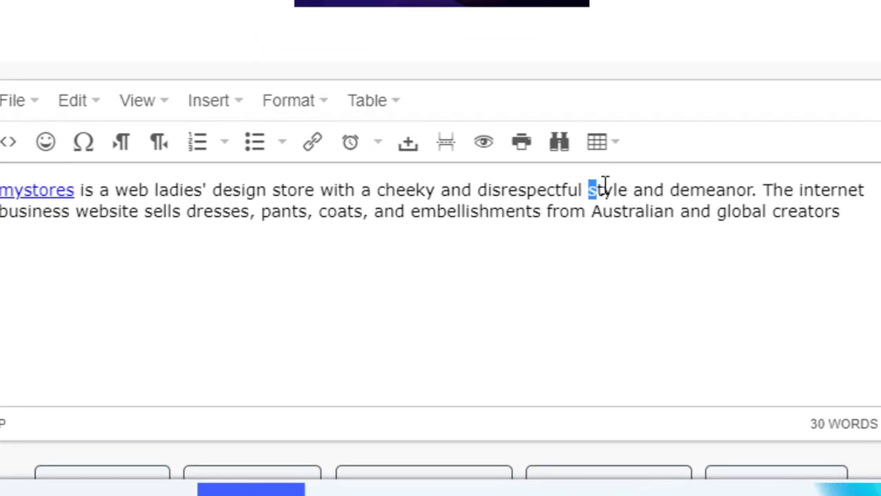
left_click_drag(605, 183, 633, 177)
right_click(621, 186)
left_click(662, 219)
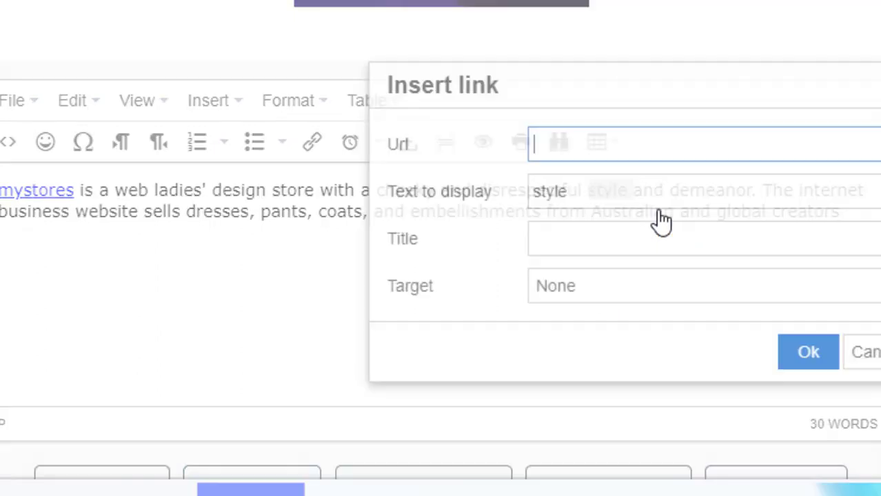
key("ctrl+v")
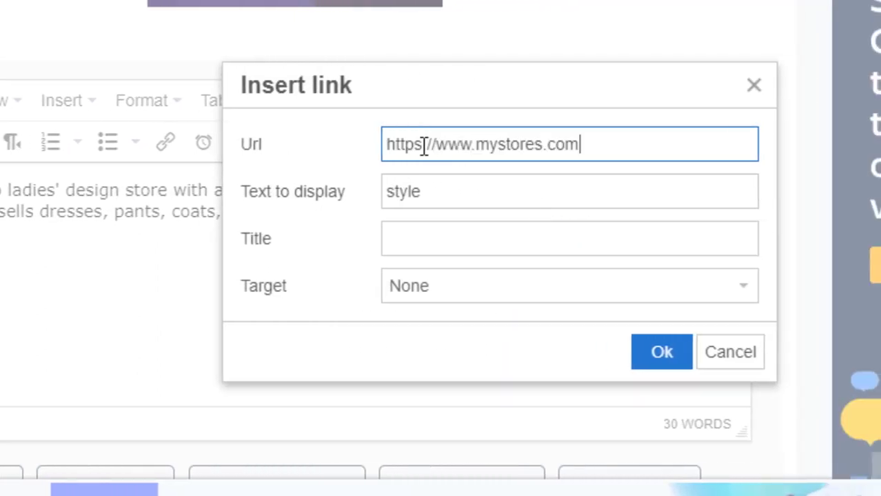
left_click(500, 292)
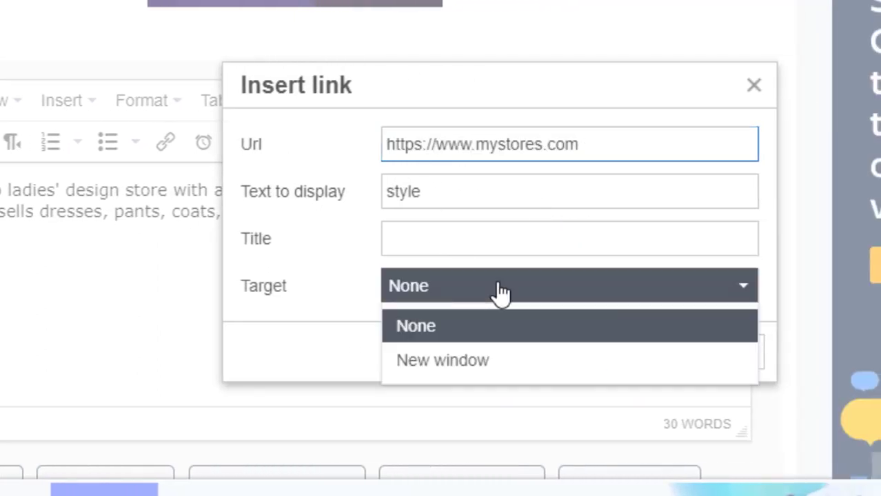
left_click(507, 362)
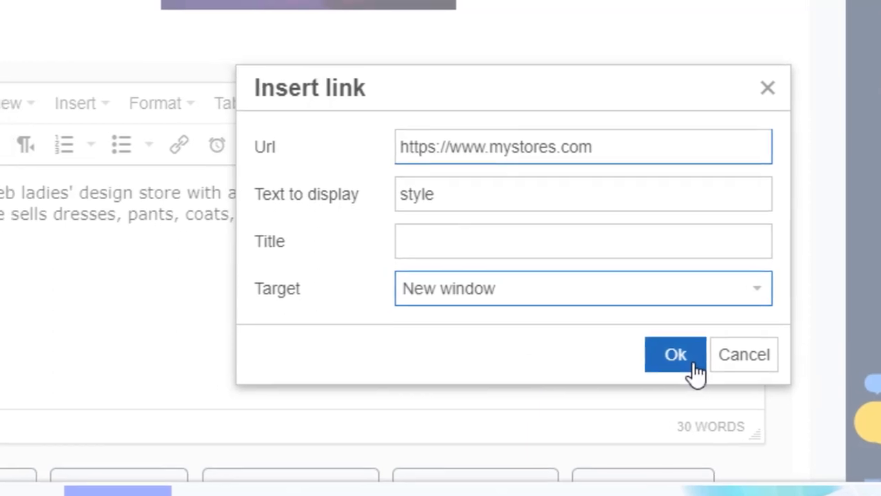
left_click(679, 361)
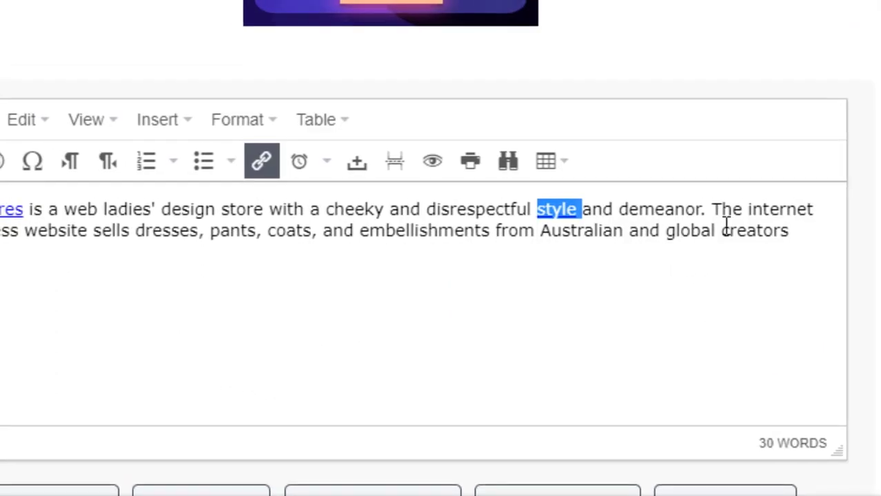
left_click_drag(661, 233, 802, 231)
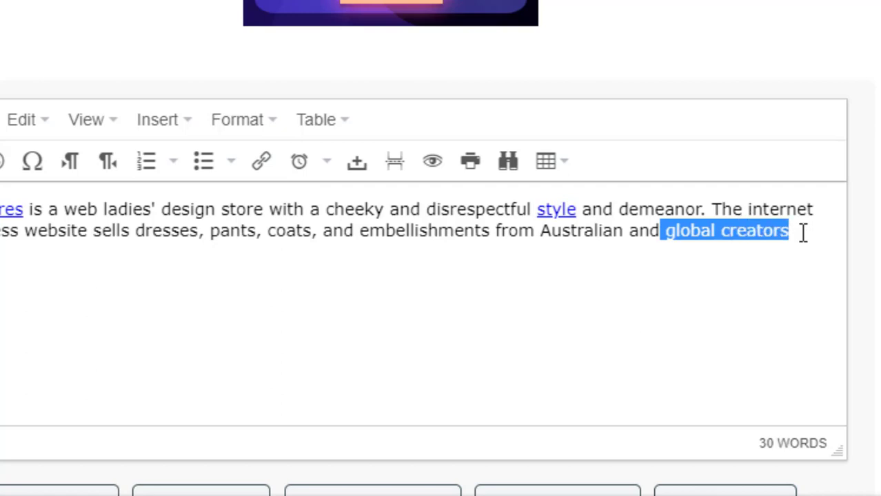
right_click(729, 231)
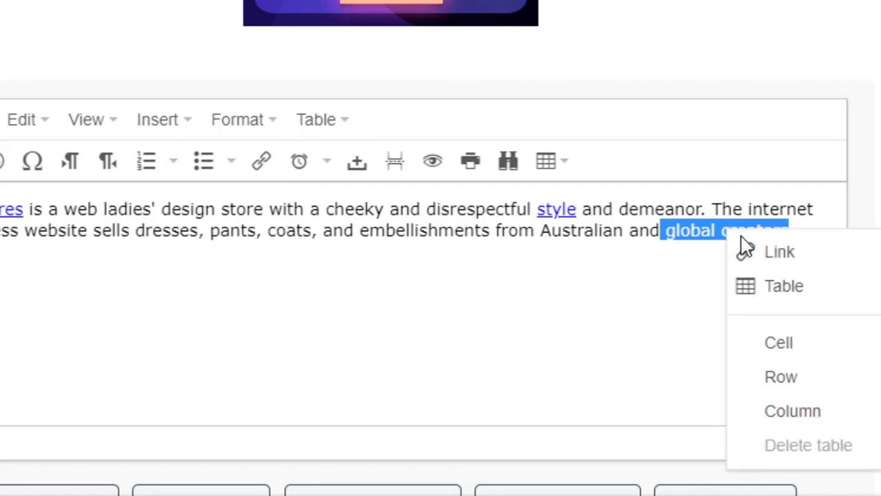
left_click(744, 253)
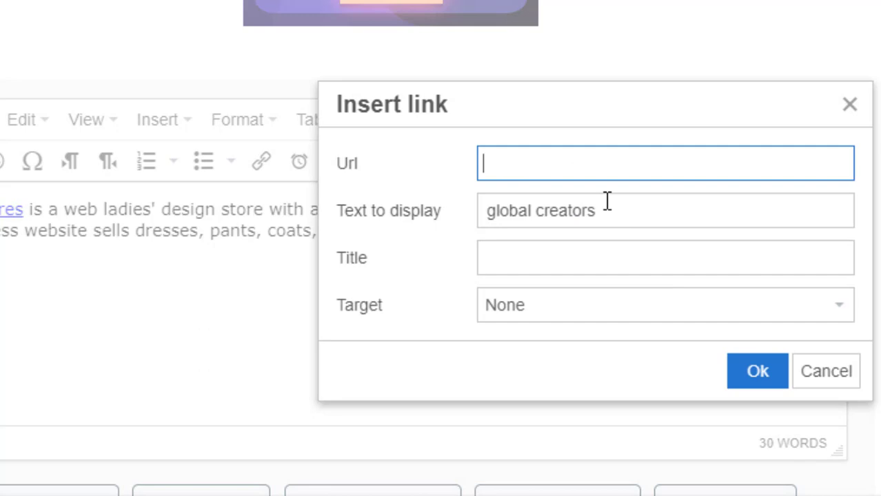
type("https://www.mystores.com")
left_click(508, 316)
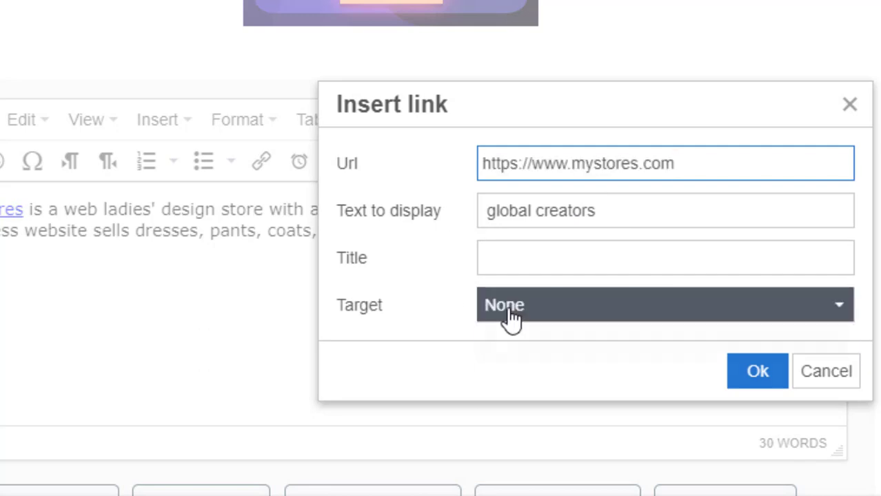
left_click(549, 378)
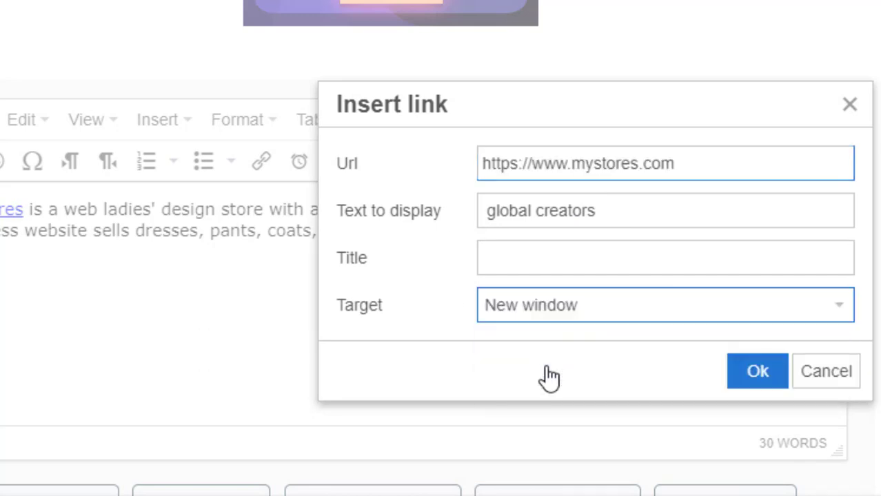
left_click(750, 375)
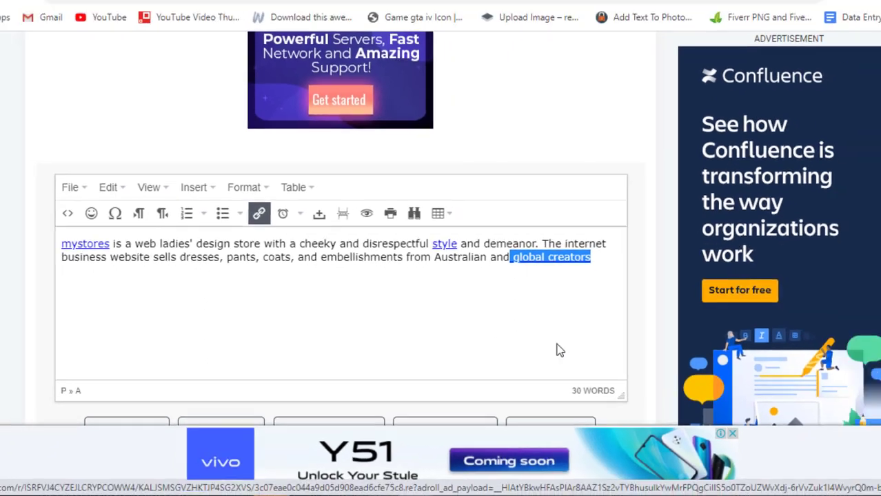
left_click(432, 325)
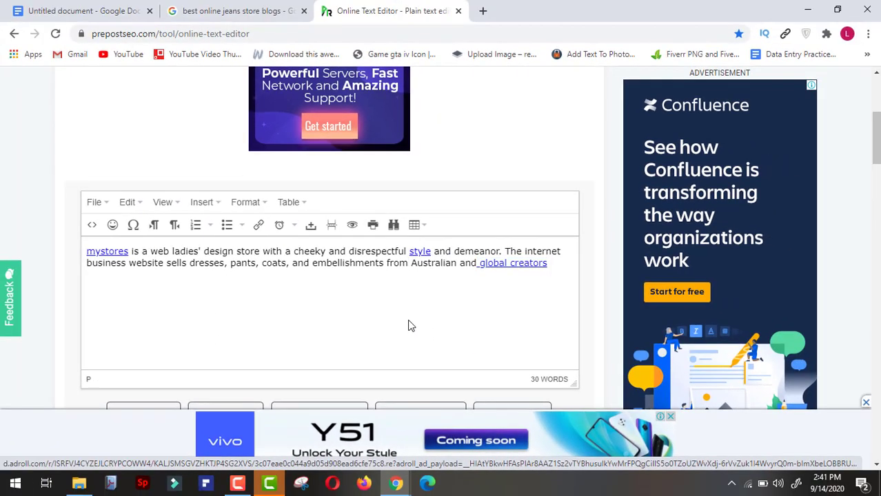